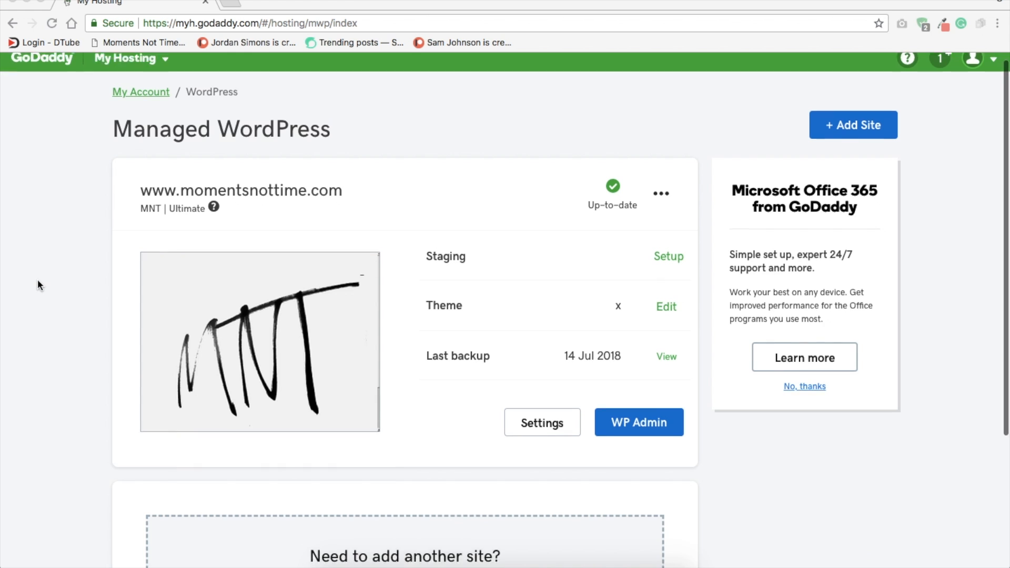
# Step: Add another site to the Managed WordPress hosting and set it up as a brand new site
pyautogui.scroll(2, 37, 285)
pyautogui.scroll(2, 38, 284)
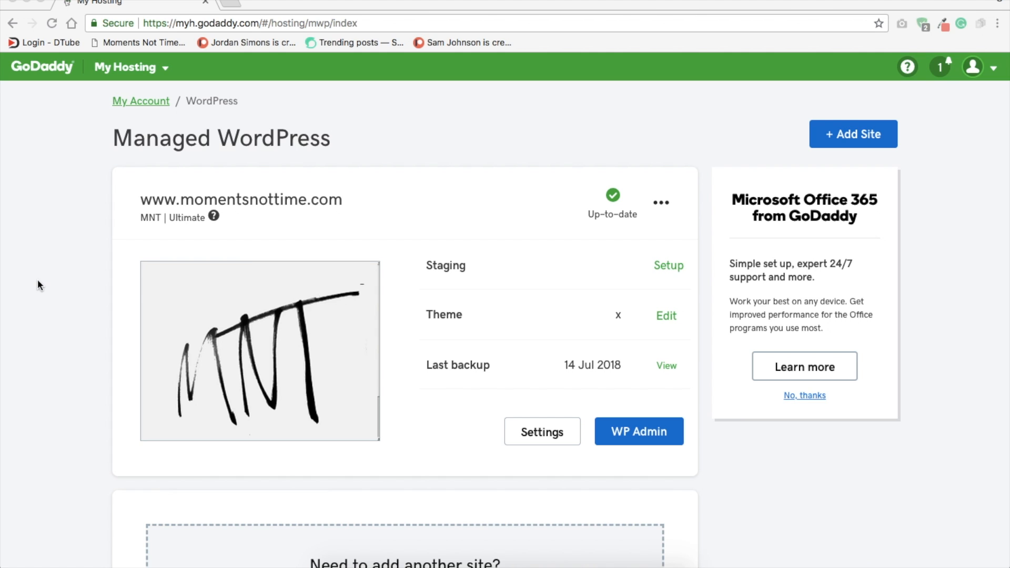
pyautogui.scroll(-4, 37, 281)
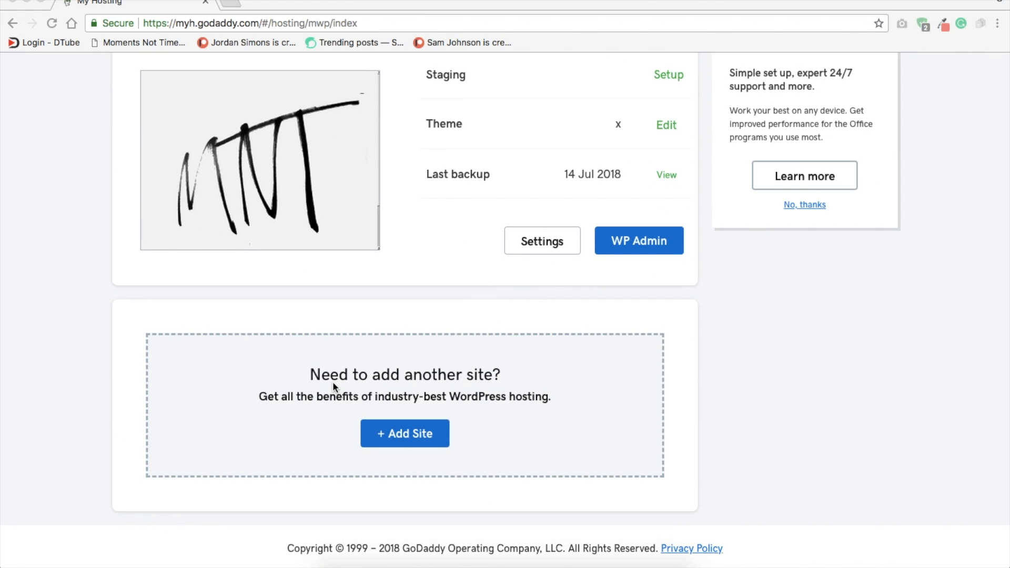
pyautogui.click(406, 440)
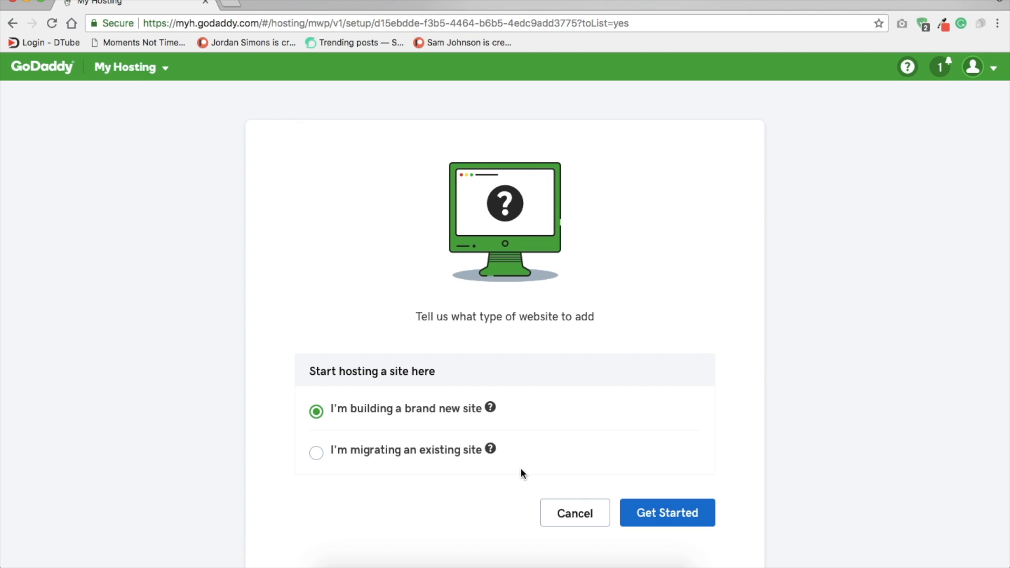
pyautogui.click(656, 514)
# Step: Choose the temporary domain an6.5ee.myftpupload.com for the new site
pyautogui.scroll(-1, 479, 398)
pyautogui.scroll(-5, 481, 403)
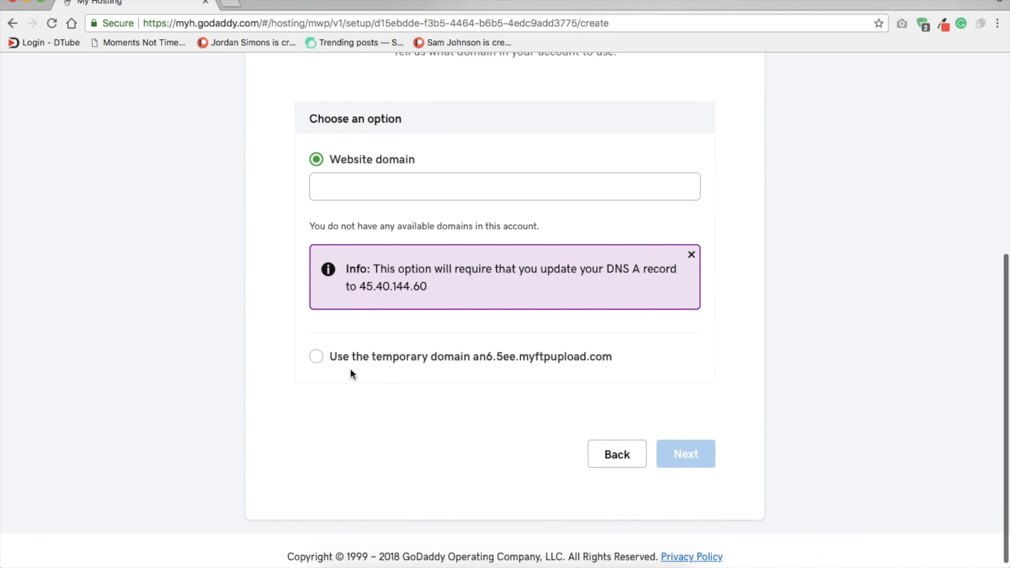
pyautogui.click(317, 358)
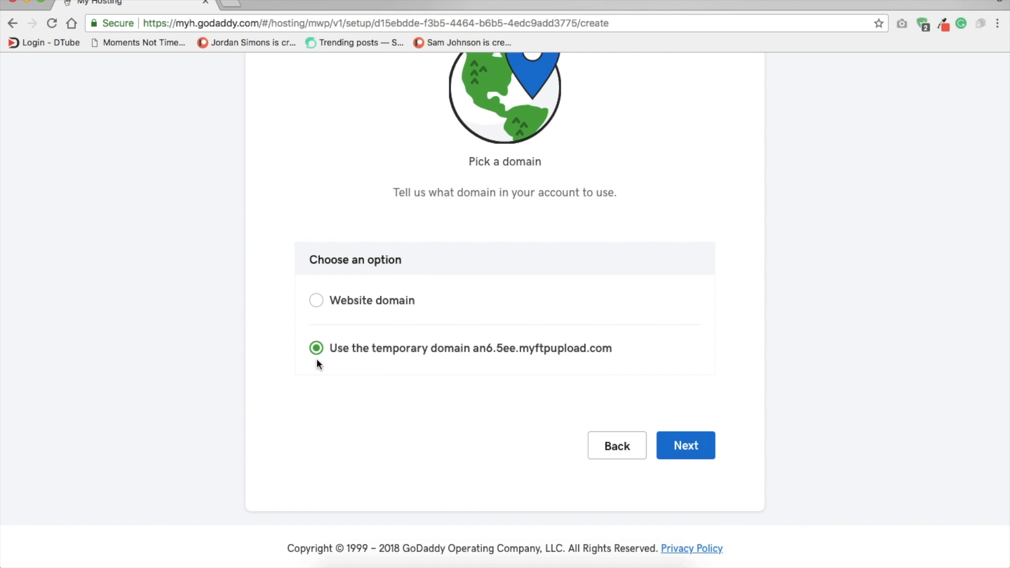
pyautogui.click(317, 300)
pyautogui.click(396, 179)
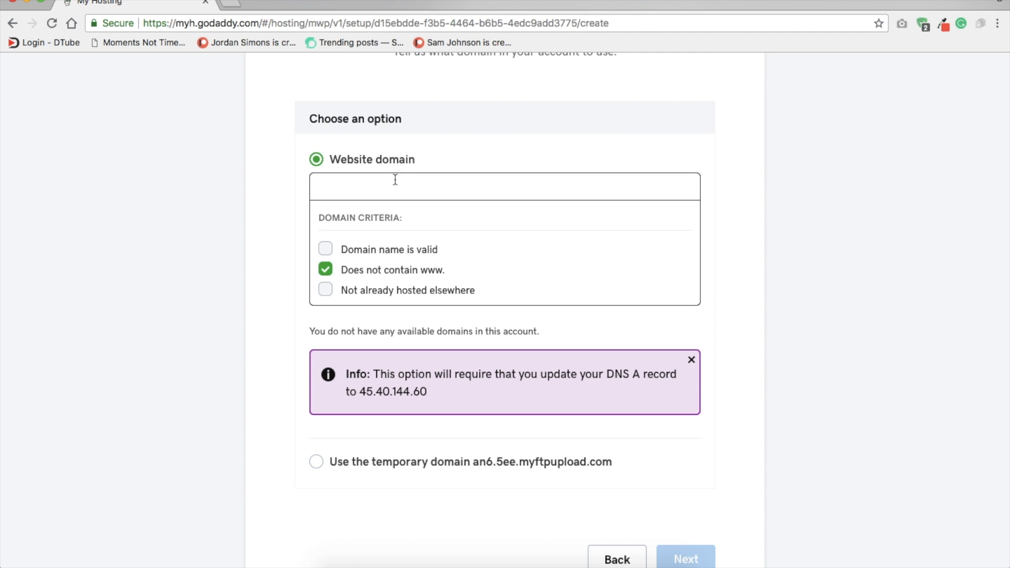
pyautogui.click(294, 206)
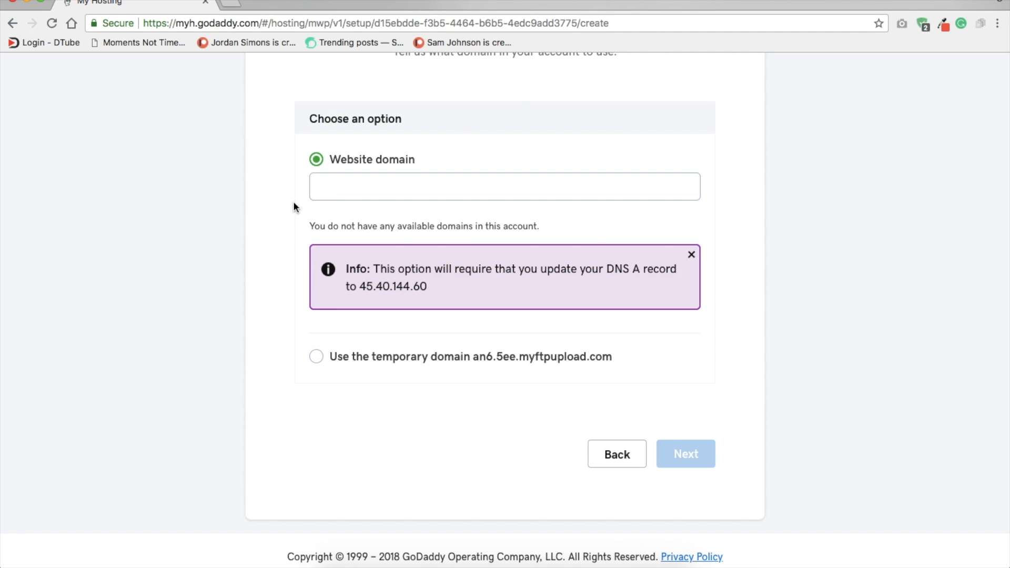
pyautogui.click(318, 362)
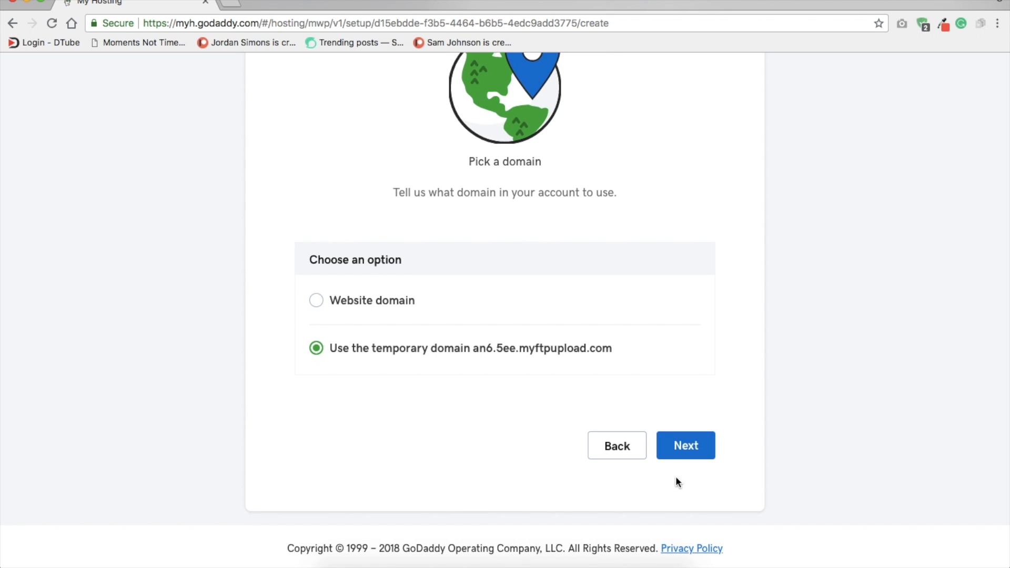
# Step: Proceed with the chosen domain and accept Europe as the data center
pyautogui.click(679, 446)
pyautogui.scroll(-2, 435, 433)
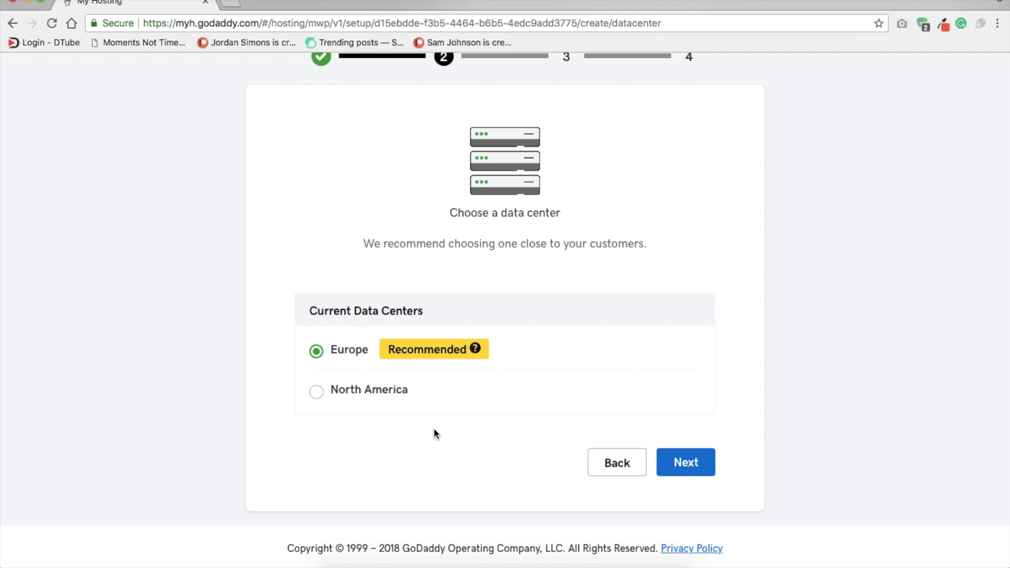
pyautogui.click(679, 473)
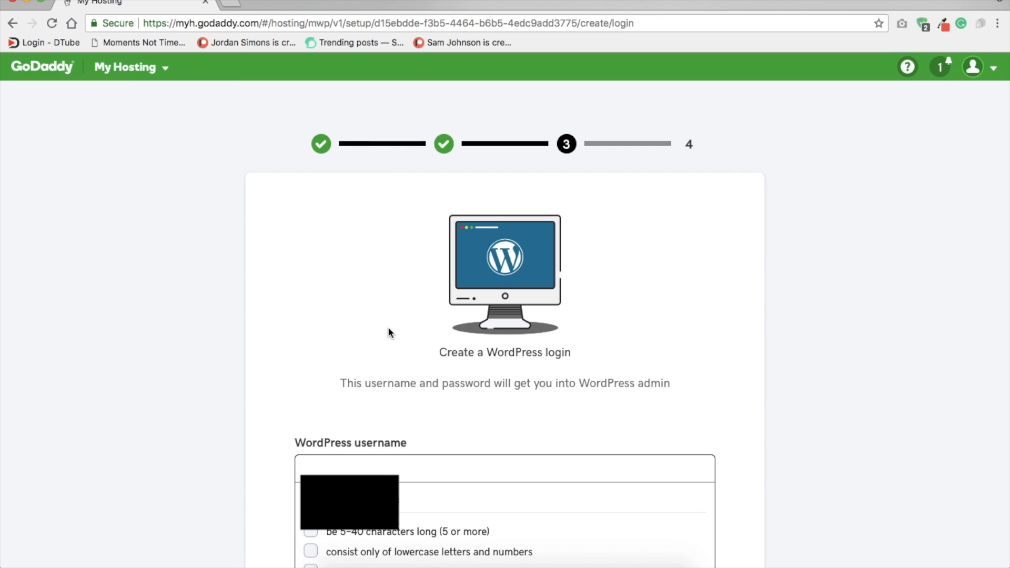
# Step: Set the WordPress username to "example" and enter the login password
pyautogui.write('example')
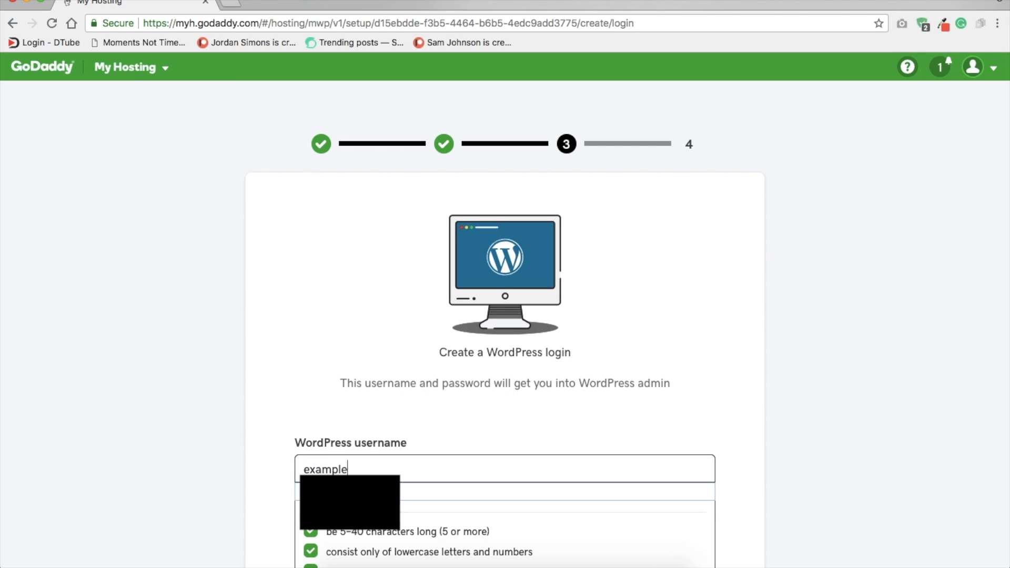
pyautogui.scroll(-4, 505, 284)
pyautogui.press('Tab')
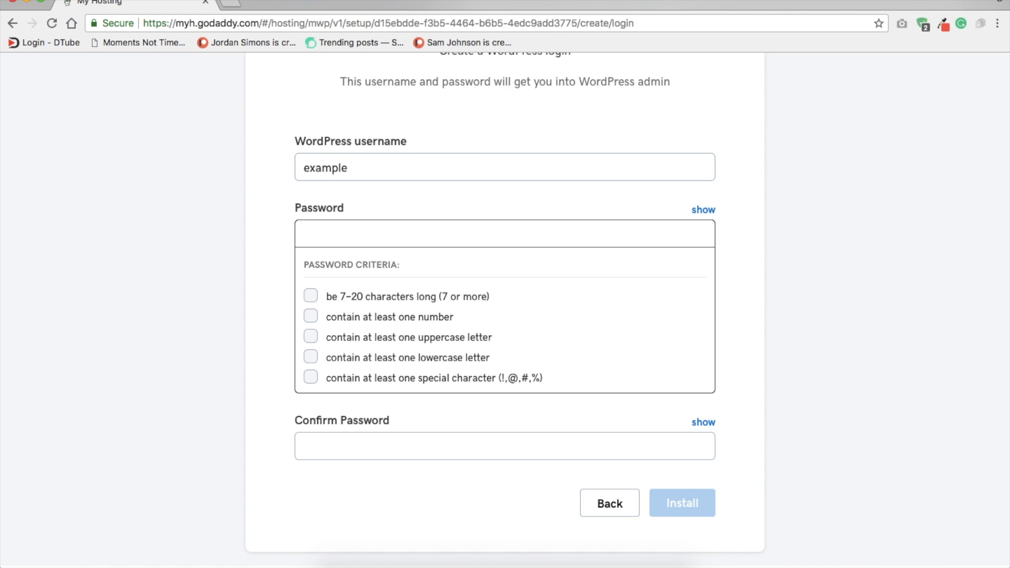
pyautogui.write('••••••••••')
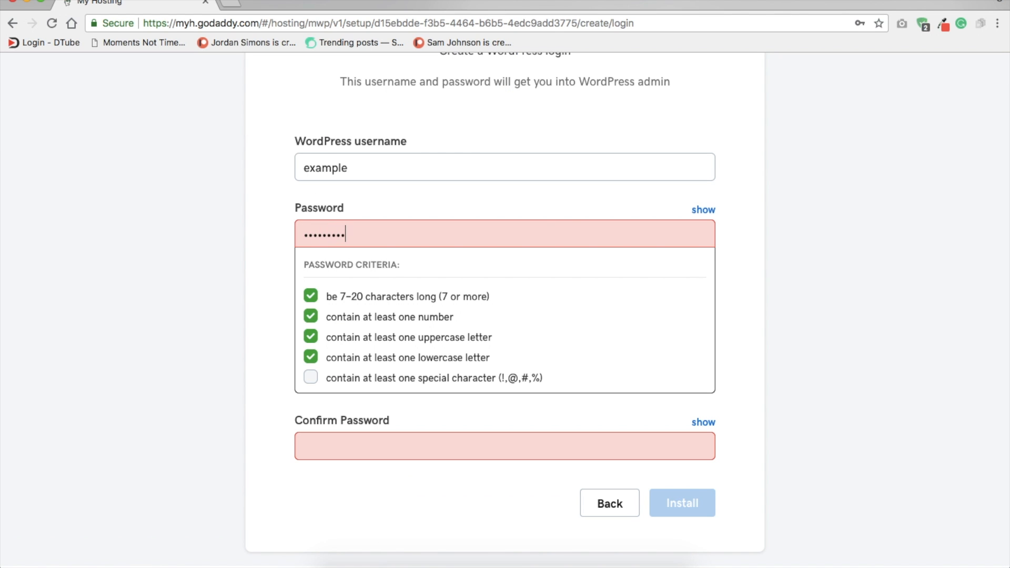
pyautogui.press('Tab')
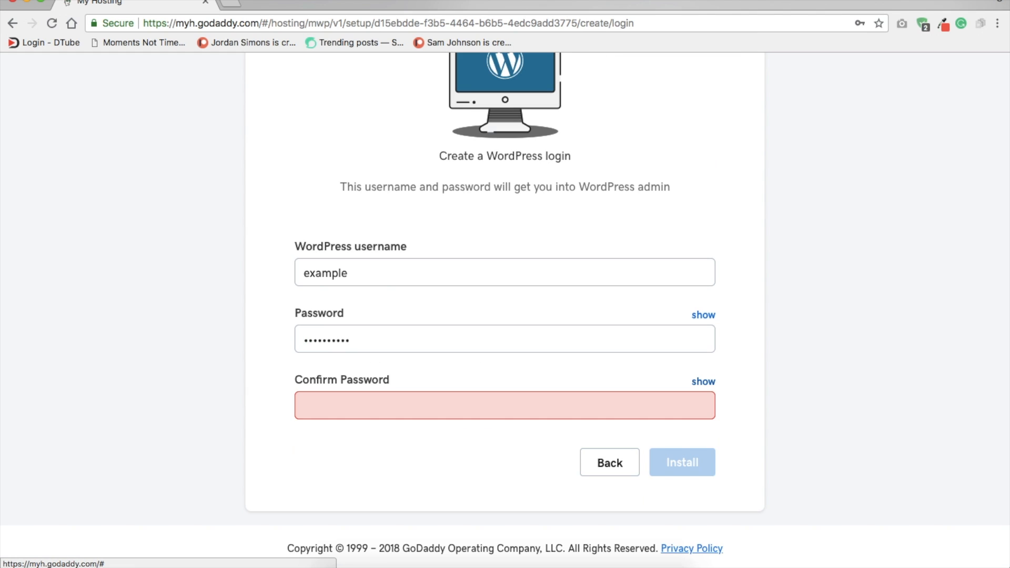
# Step: Repeat the login password for confirmation and install WordPress, declining to store the password in the browser
pyautogui.press('Tab')
pyautogui.write('••••••••')
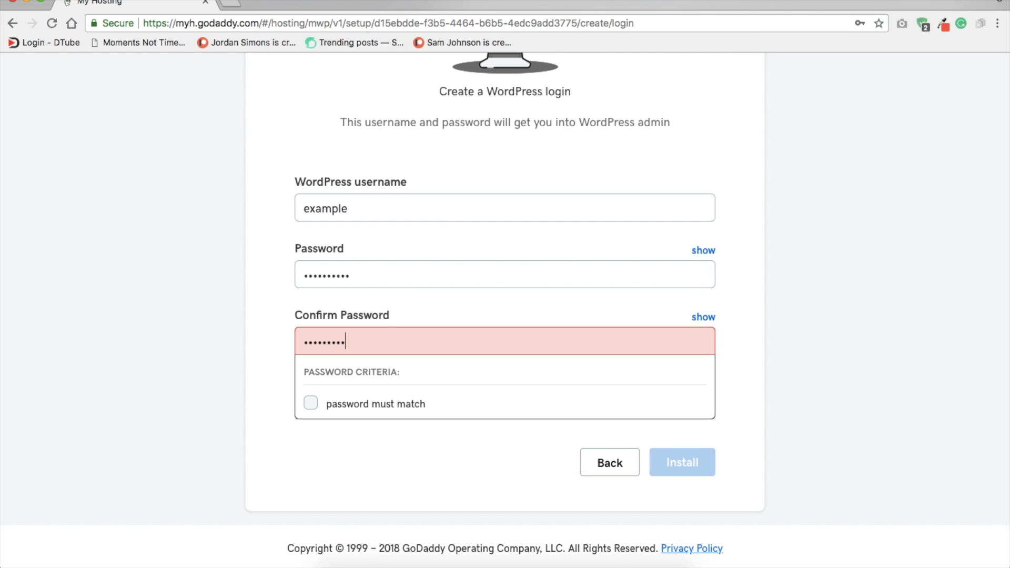
pyautogui.press('BackSpace')
pyautogui.press('BackSpace')
pyautogui.press('BackSpace')
pyautogui.press('BackSpace')
pyautogui.press('BackSpace')
pyautogui.press('BackSpace')
pyautogui.press('BackSpace')
pyautogui.press('BackSpace')
pyautogui.write('••••••••••')
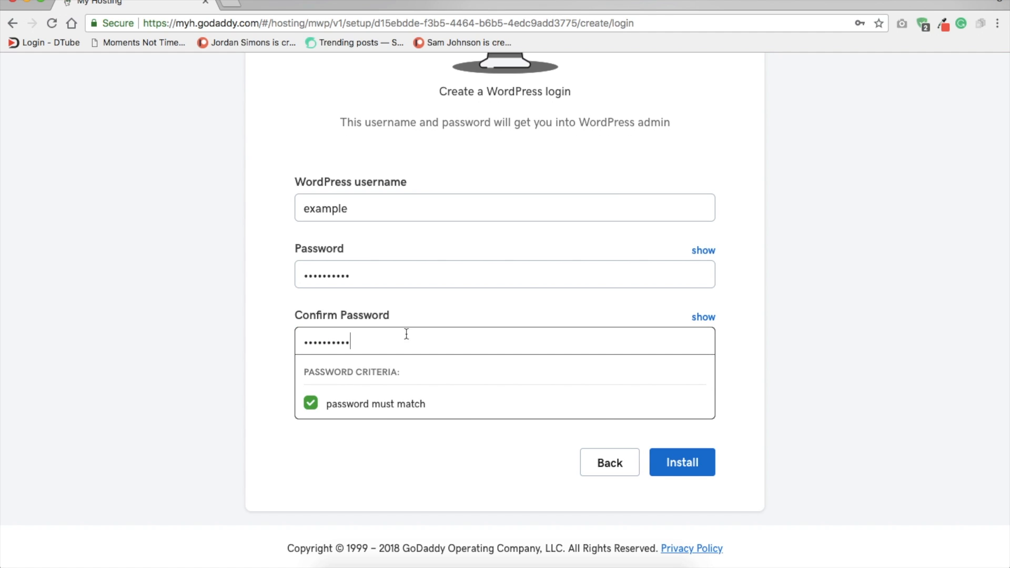
pyautogui.click(683, 472)
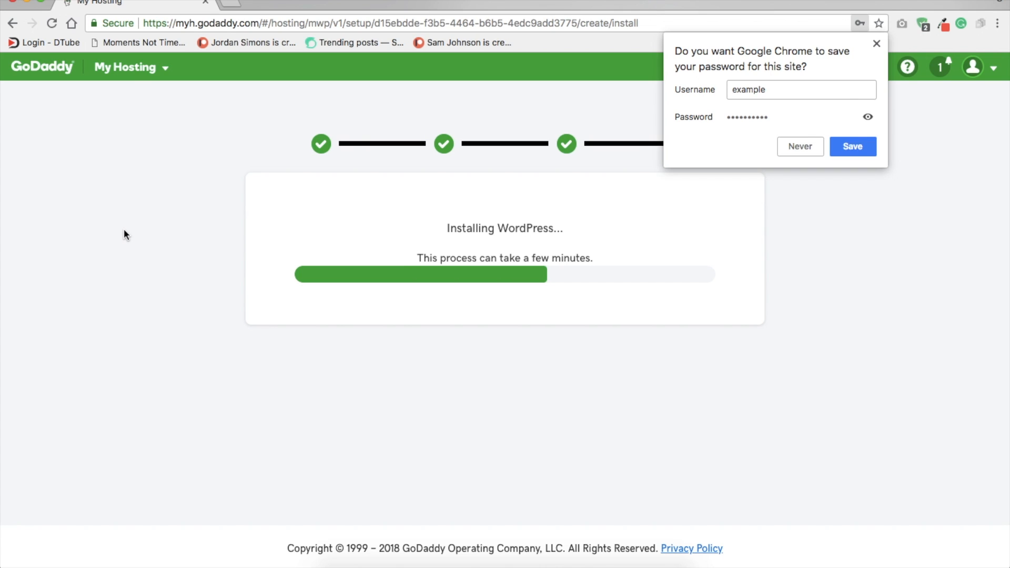
pyautogui.click(801, 150)
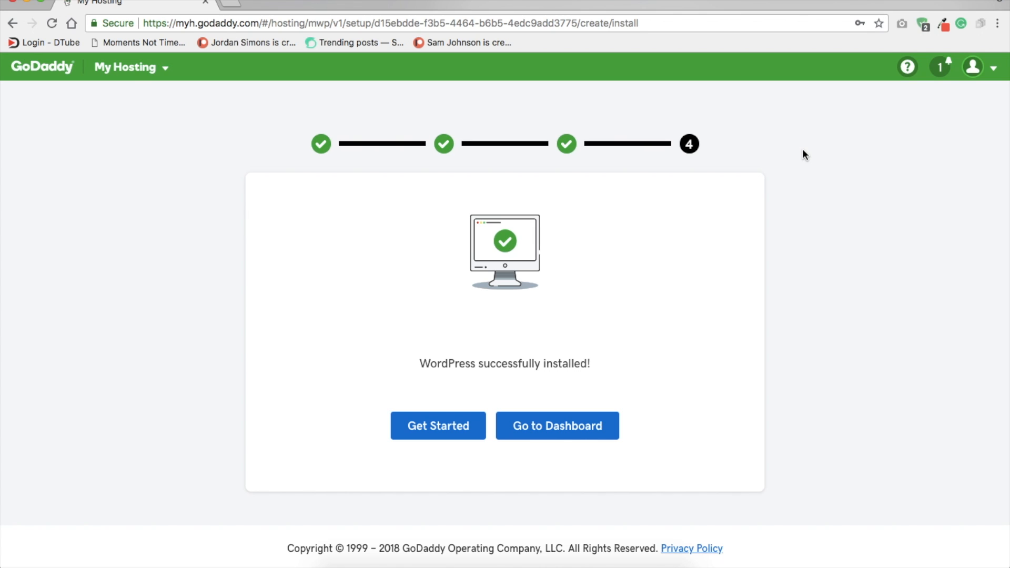
# Step: Open the WordPress admin of an6.5ee.myftpupload.com and decline the Quick Start Wizard to configure the site manually
pyautogui.click(537, 434)
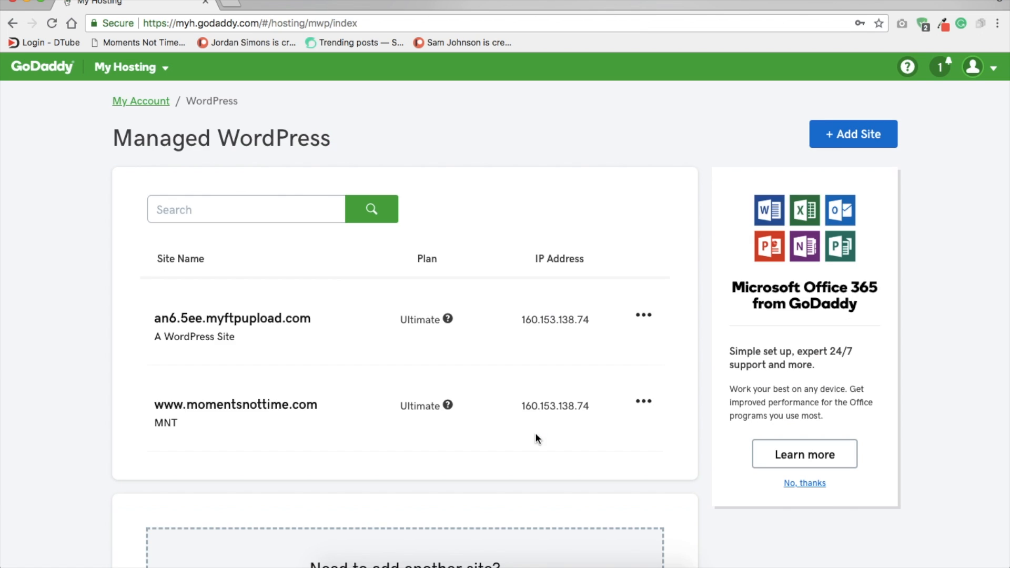
pyautogui.click(643, 315)
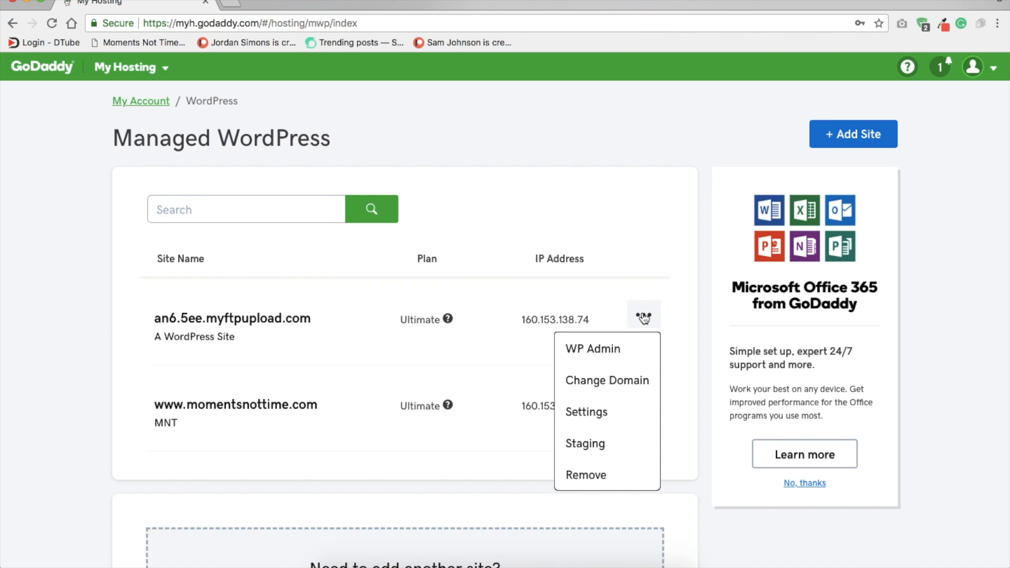
pyautogui.click(616, 353)
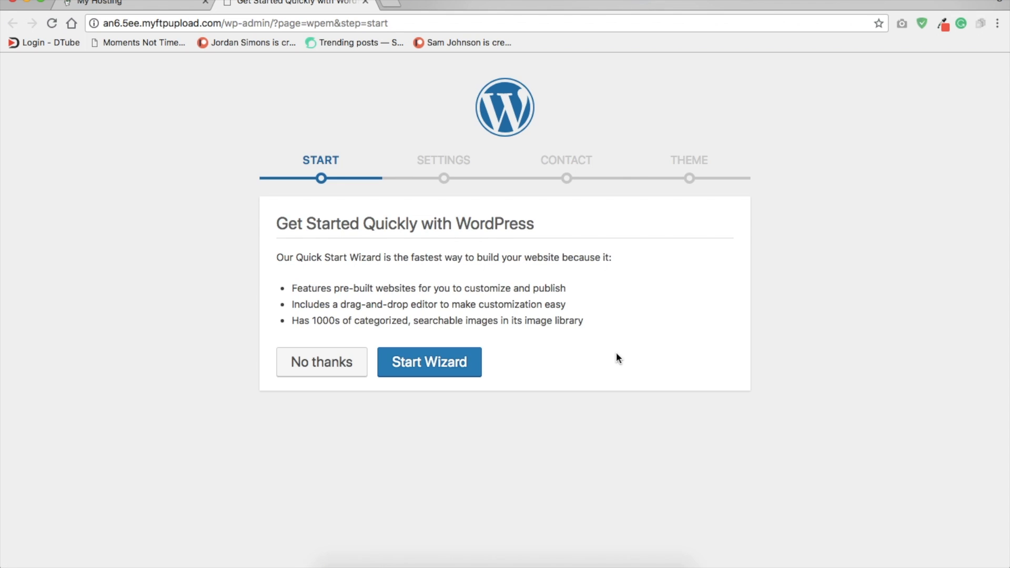
pyautogui.click(339, 351)
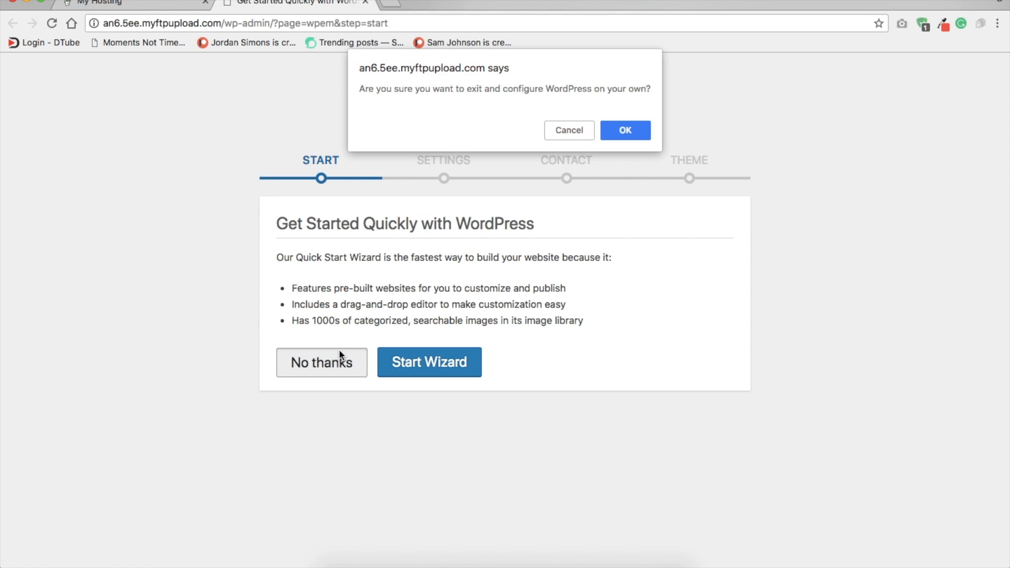
pyautogui.click(606, 132)
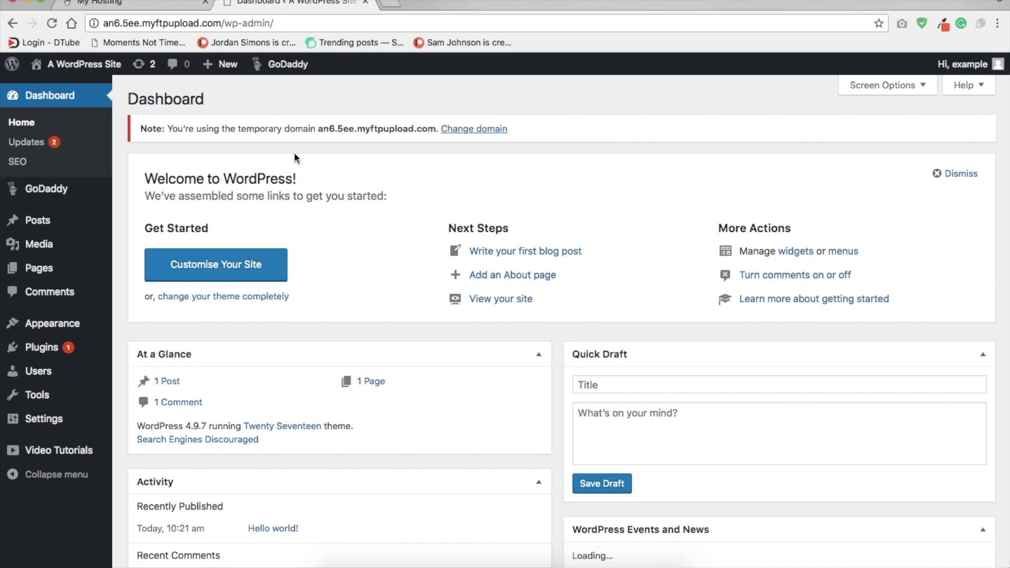
# Step: Open the new site's front end in a separate tab and look over its default home page
pyautogui.moveTo(73, 328)
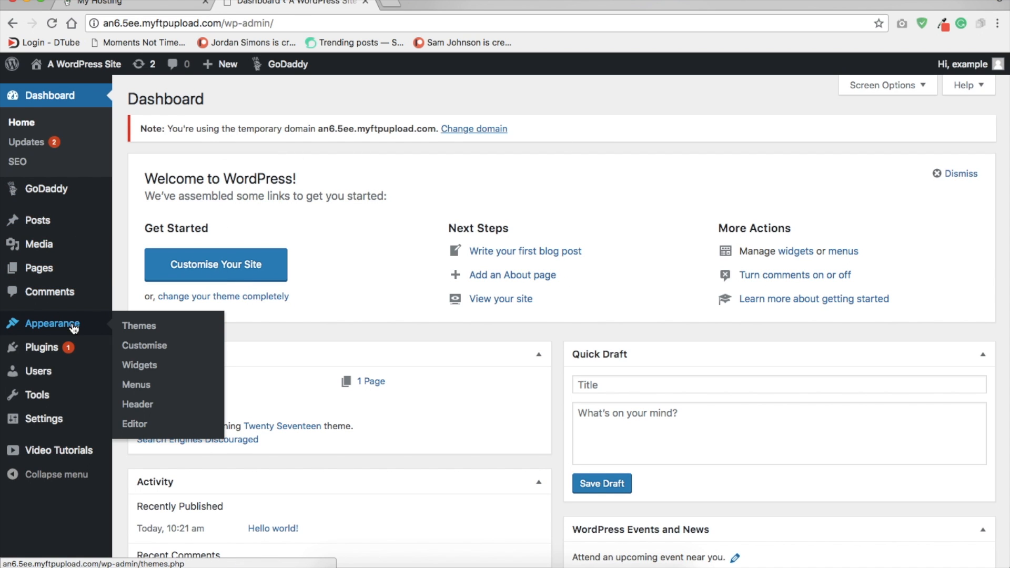
pyautogui.moveTo(80, 70)
pyautogui.rightClick(79, 71)
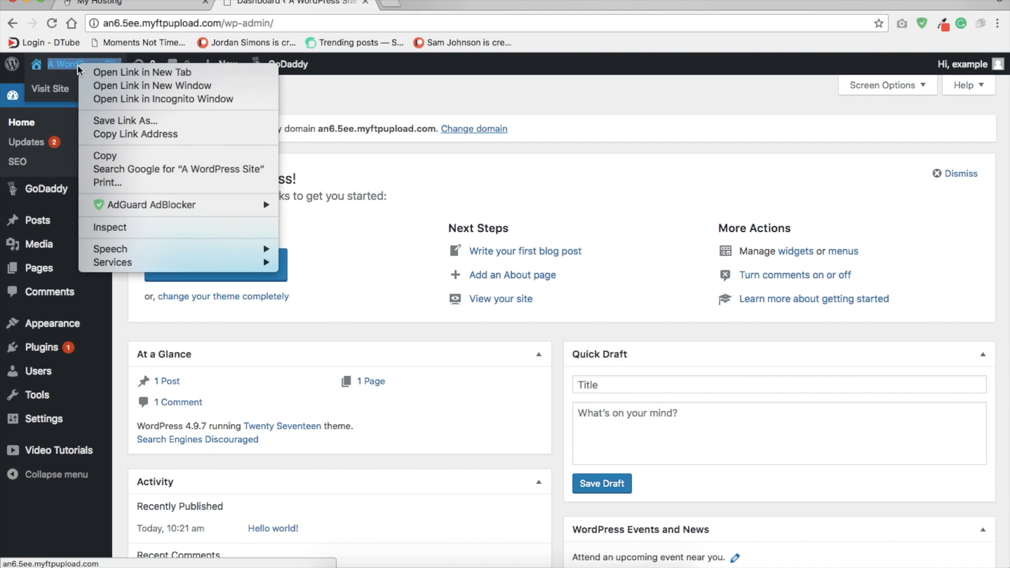
pyautogui.click(105, 70)
pyautogui.click(412, 4)
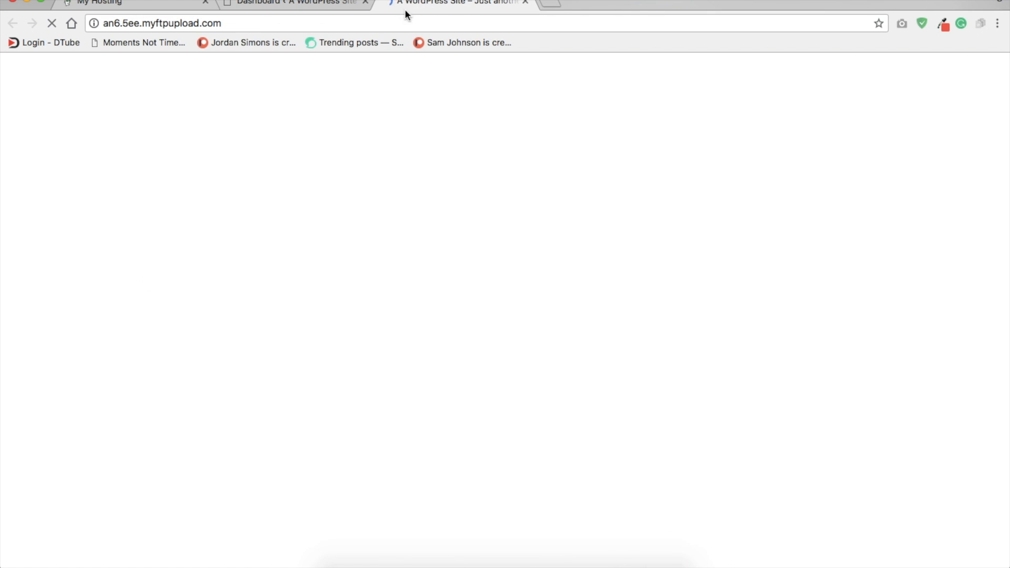
pyautogui.scroll(-10, 345, 240)
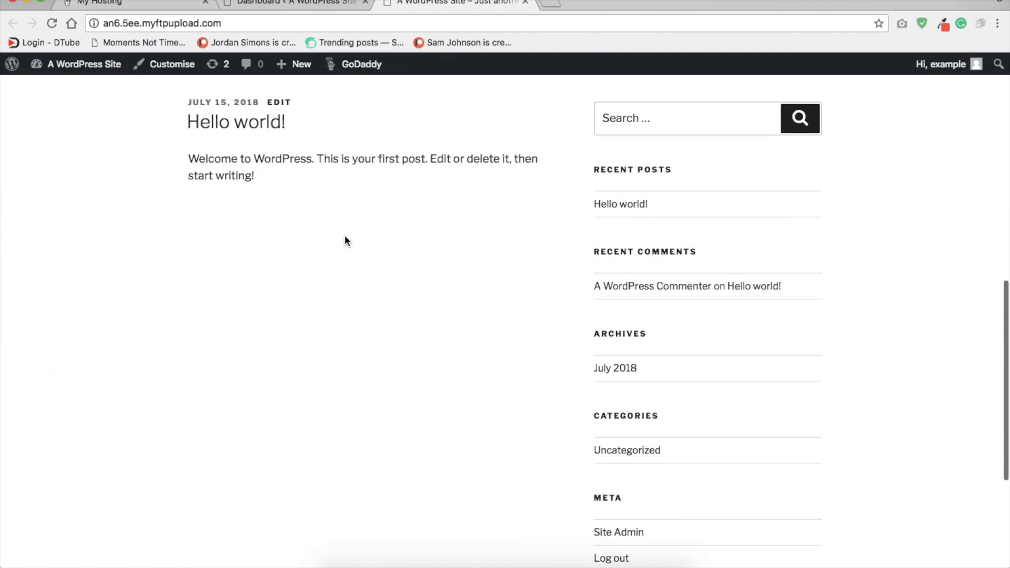
pyautogui.scroll(10, 345, 241)
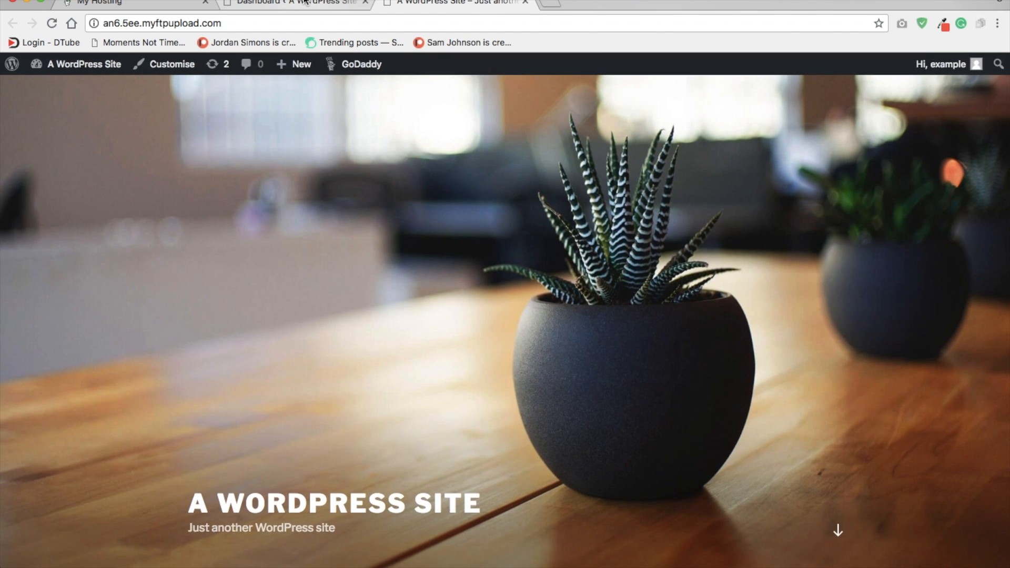
# Step: Return to the WordPress dashboard and open the form for uploading a theme in .zip format
pyautogui.click(300, 5)
pyautogui.moveTo(53, 323)
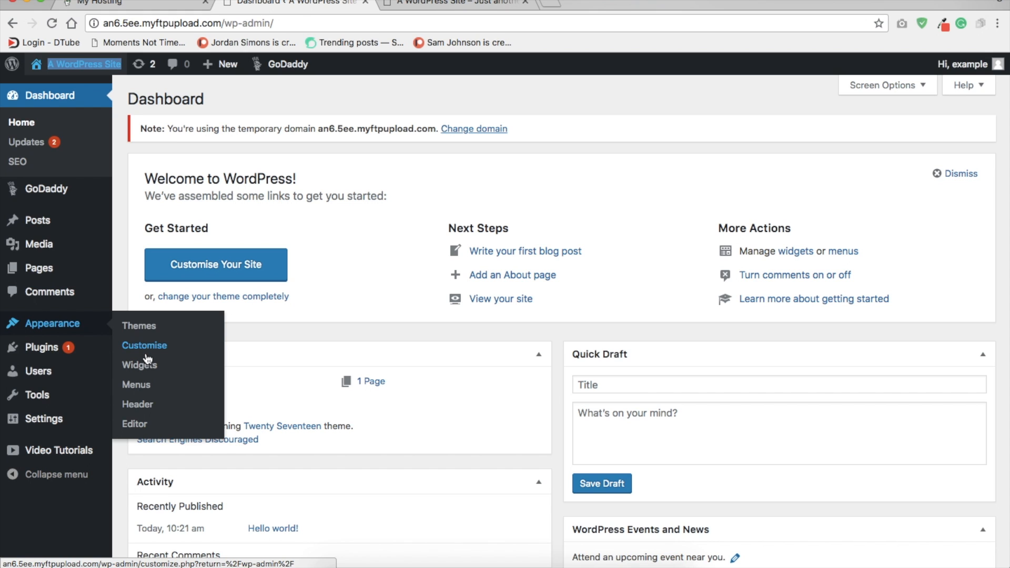
pyautogui.click(139, 327)
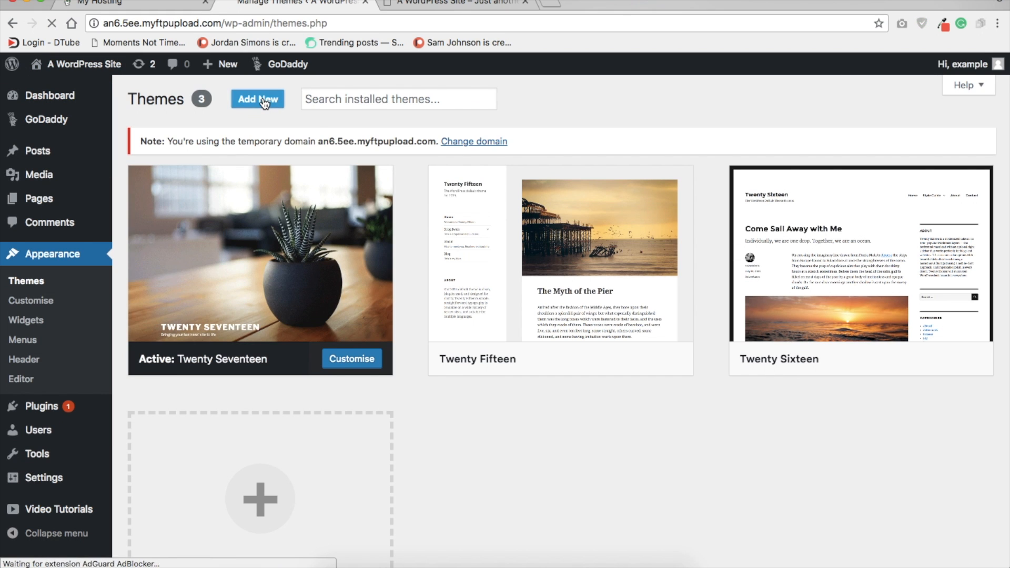
pyautogui.click(264, 100)
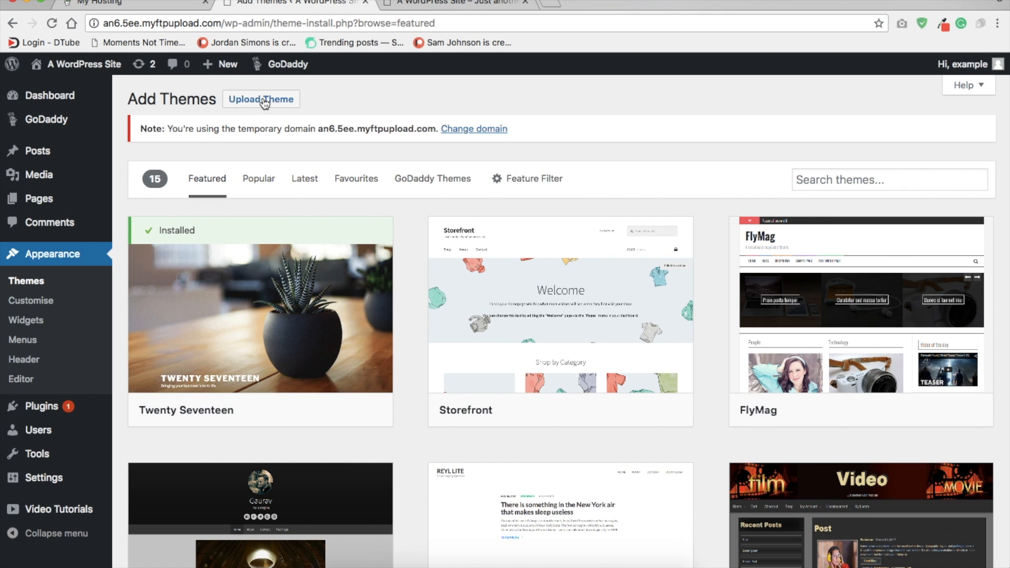
pyautogui.click(273, 108)
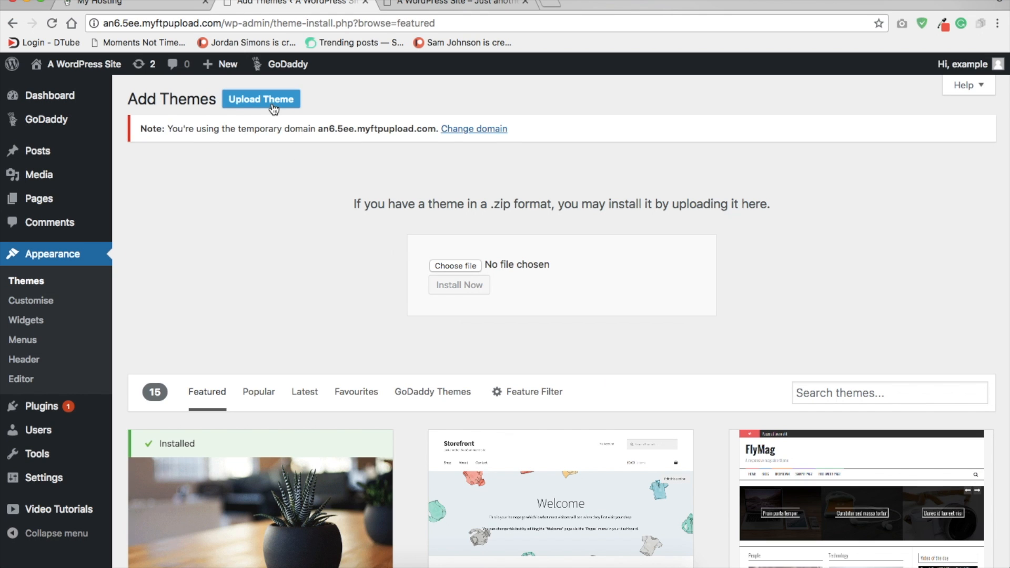
# Step: Select the theme's zip file from the Desktop folder for upload
pyautogui.click(455, 266)
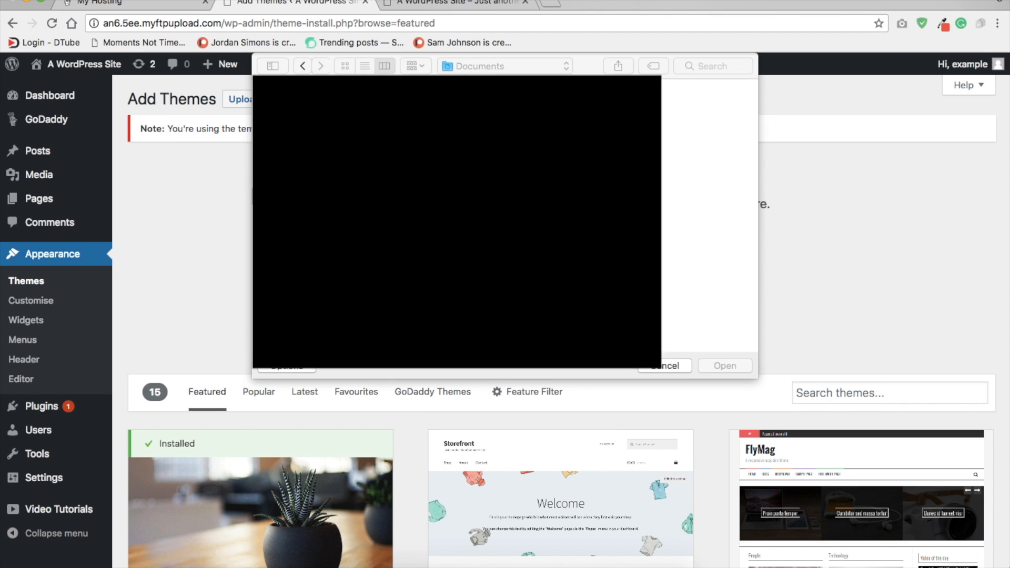
pyautogui.click(287, 158)
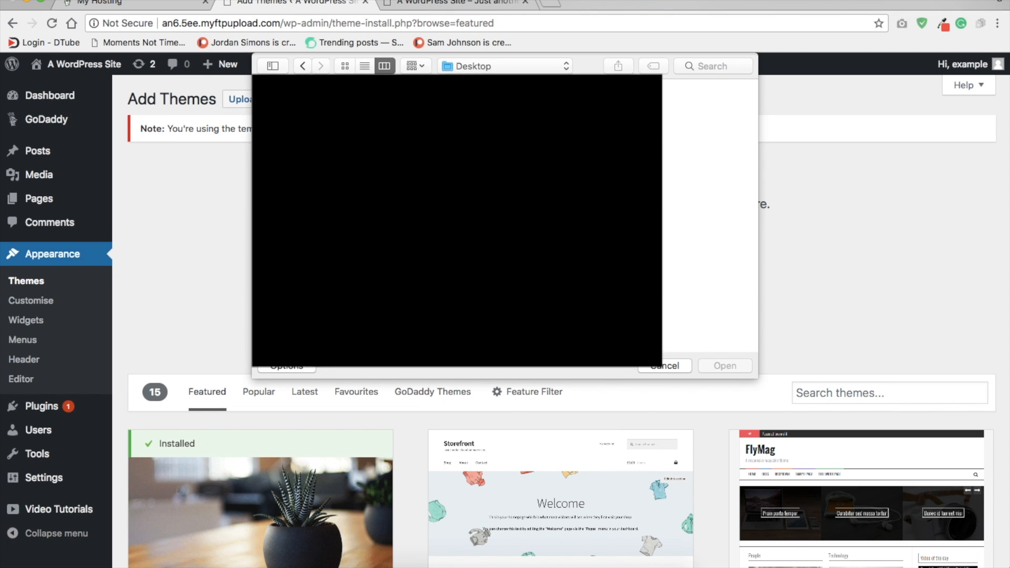
pyautogui.click(730, 363)
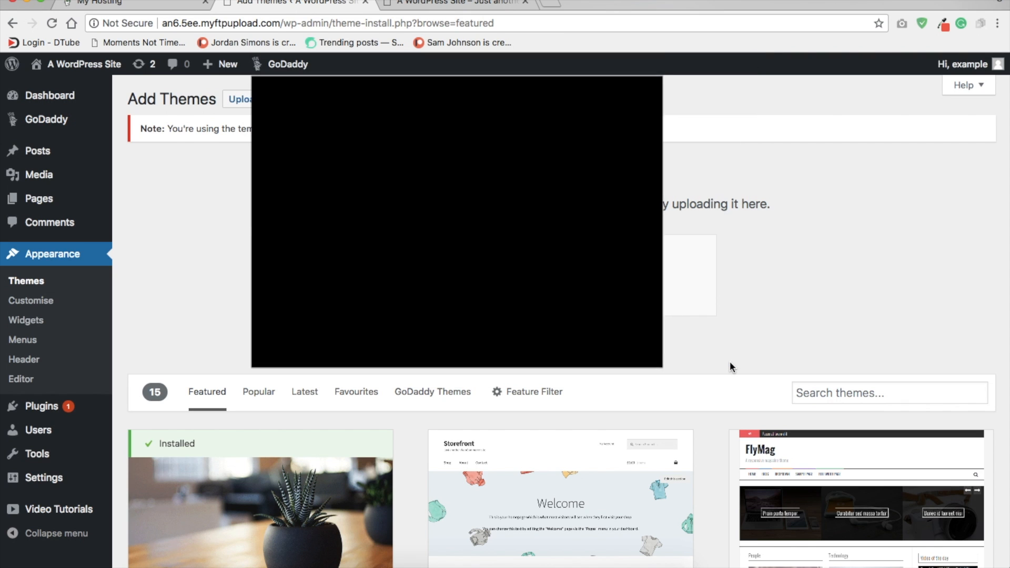
# Step: Install the theme from the uploaded x.zip file and activate it on the site
pyautogui.click(466, 287)
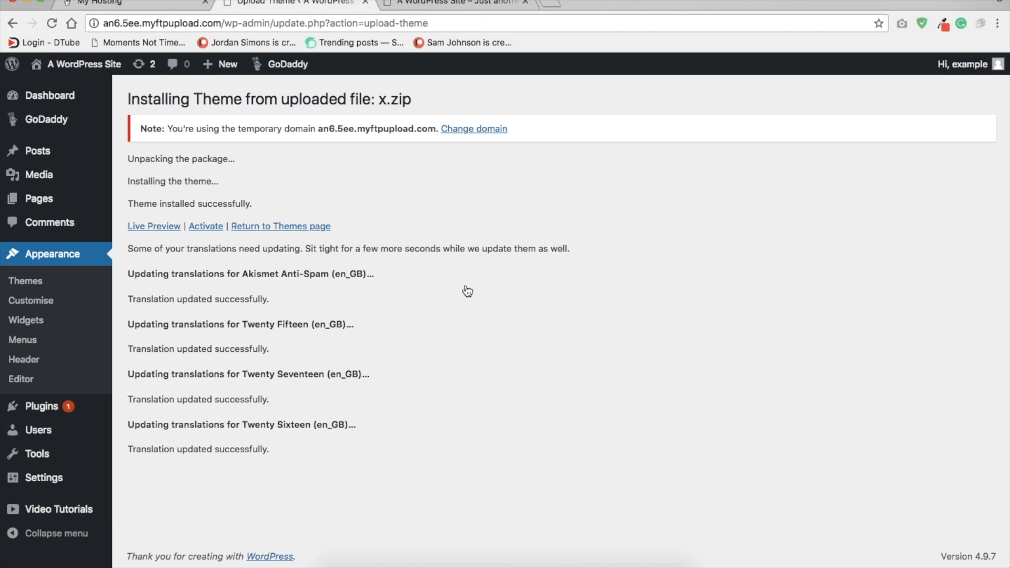
pyautogui.click(210, 229)
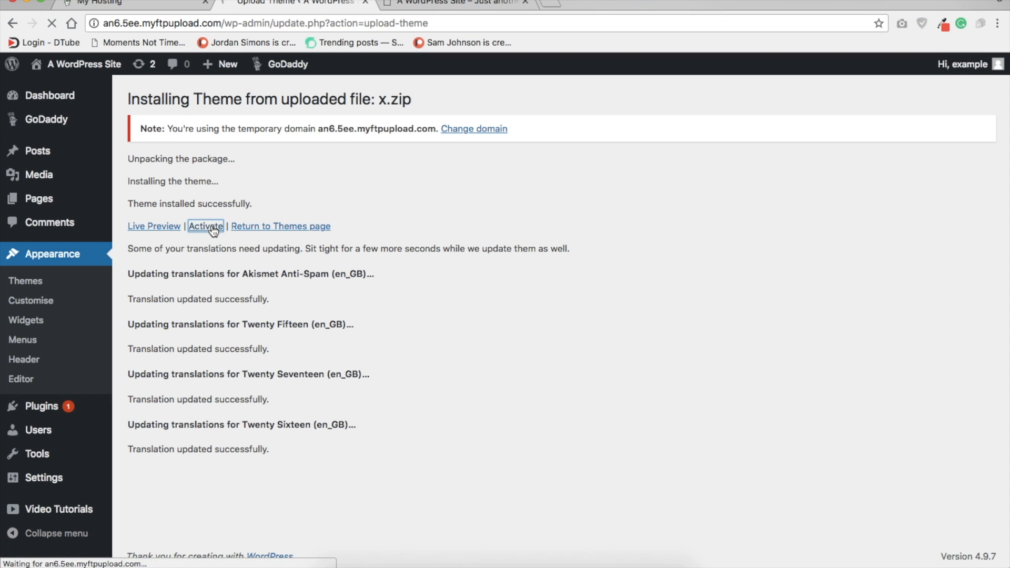
pyautogui.click(207, 227)
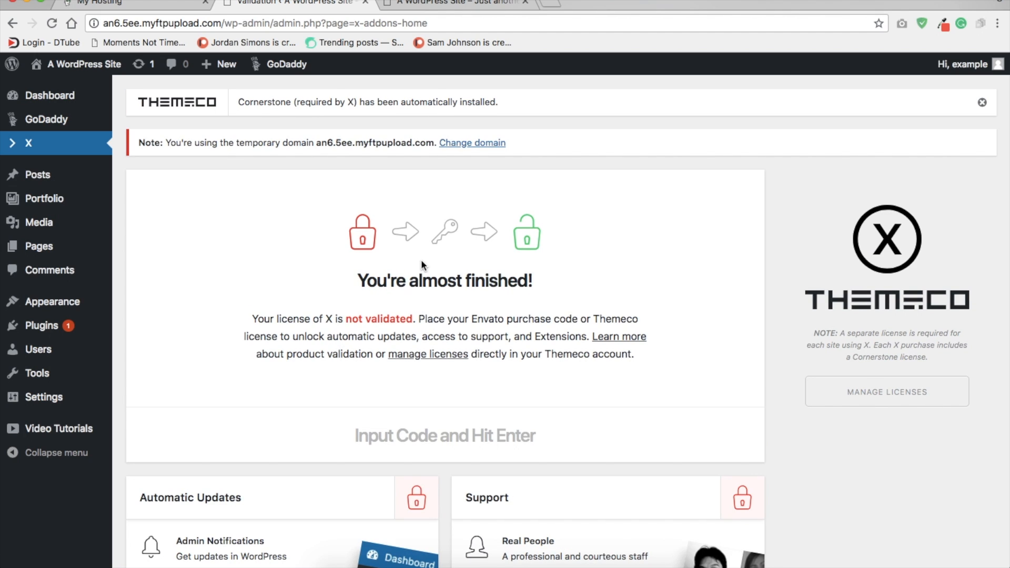
# Step: Open the Themeco license management page in its own tab and copy the new site's address from its front end
pyautogui.click(432, 356)
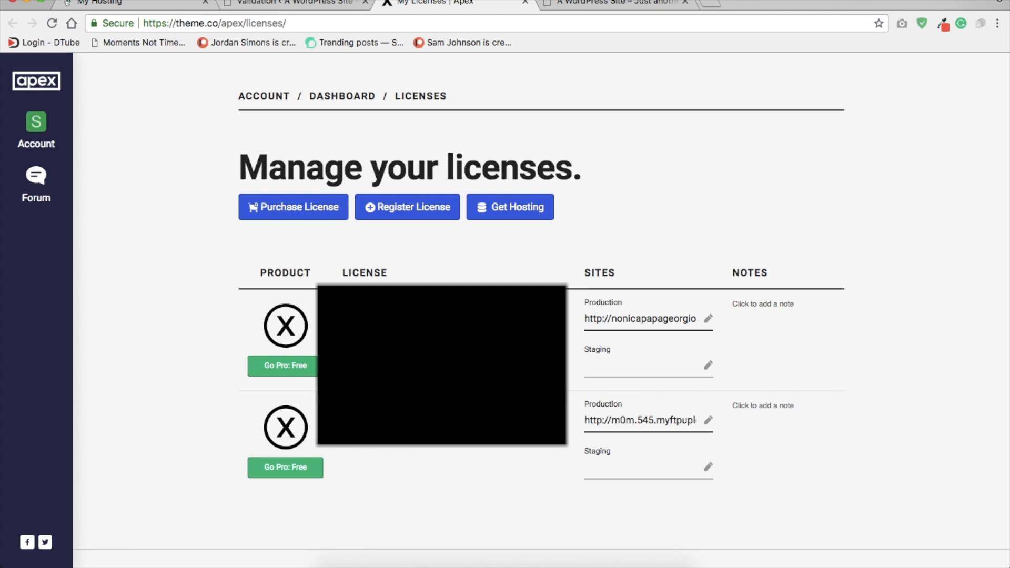
pyautogui.tripleClick(652, 424)
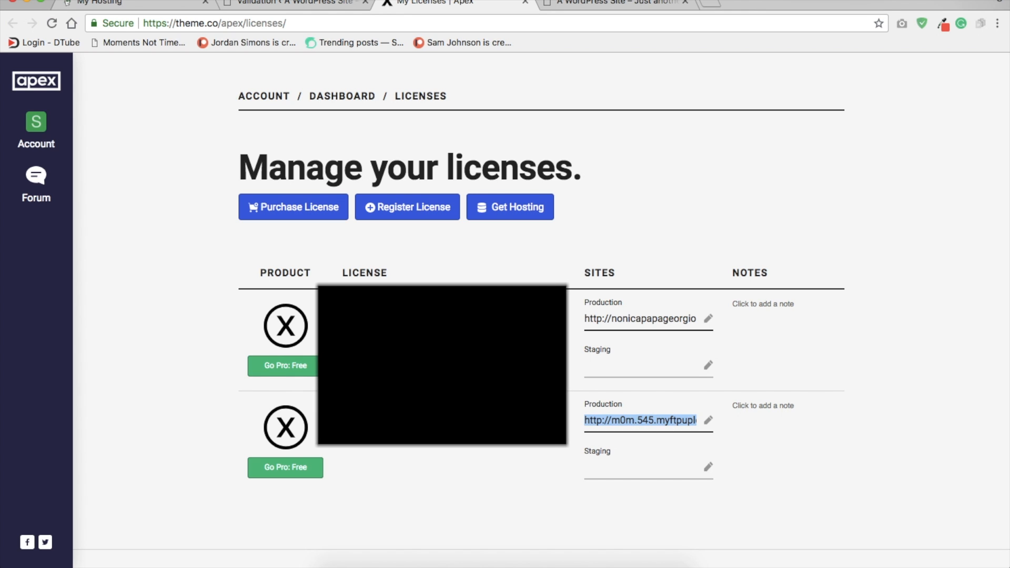
pyautogui.click(316, 5)
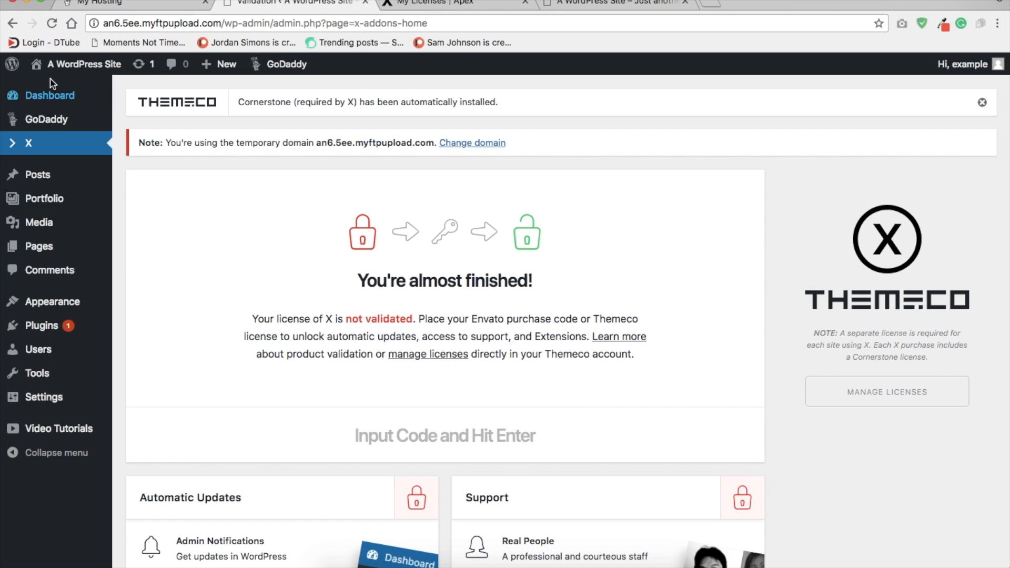
pyautogui.click(629, 6)
pyautogui.click(264, 24)
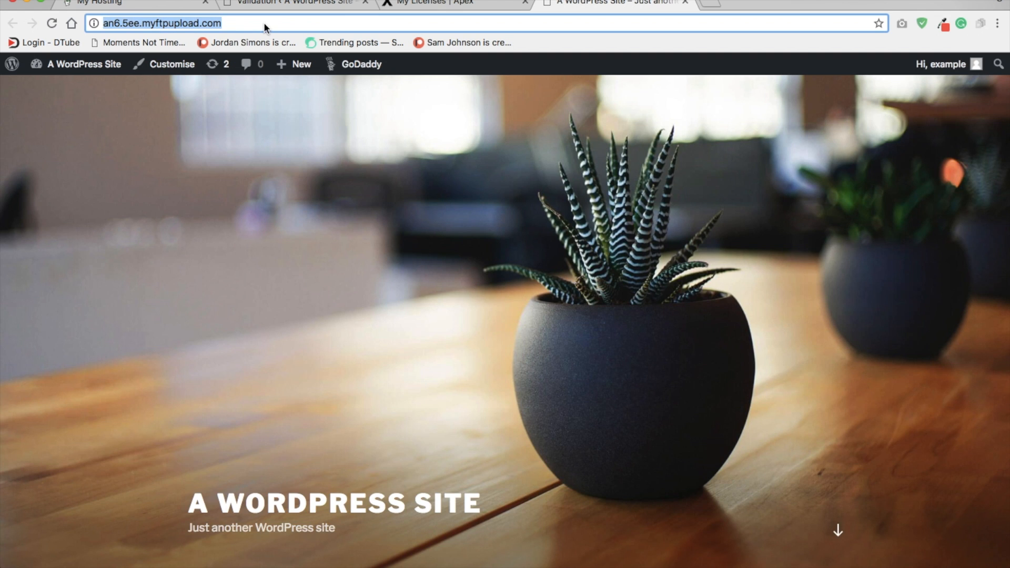
# Step: Replace the second X license's production site with the copied an6.5ee.myftpupload.com address and save the change
pyautogui.click(441, 6)
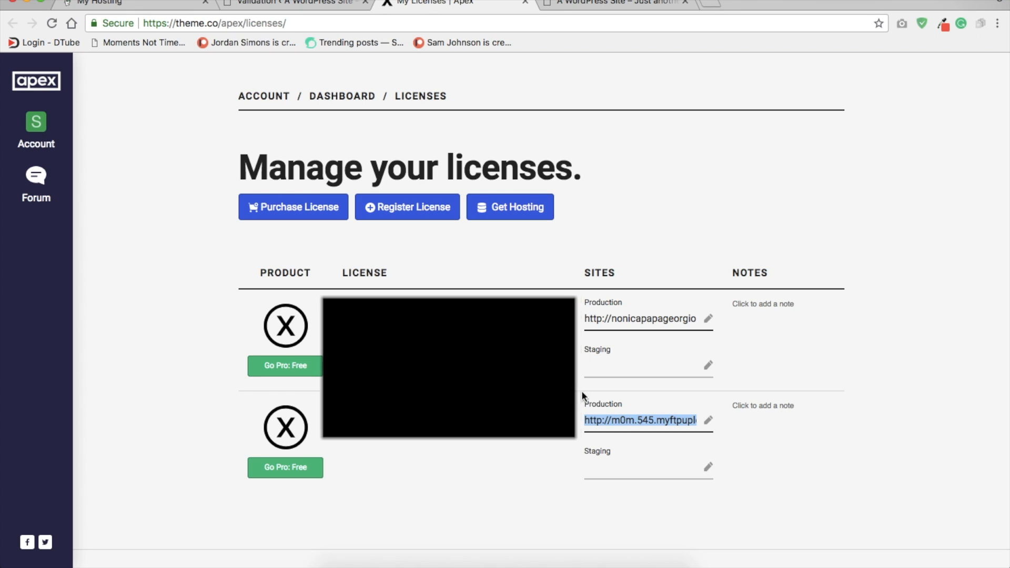
pyautogui.click(675, 421)
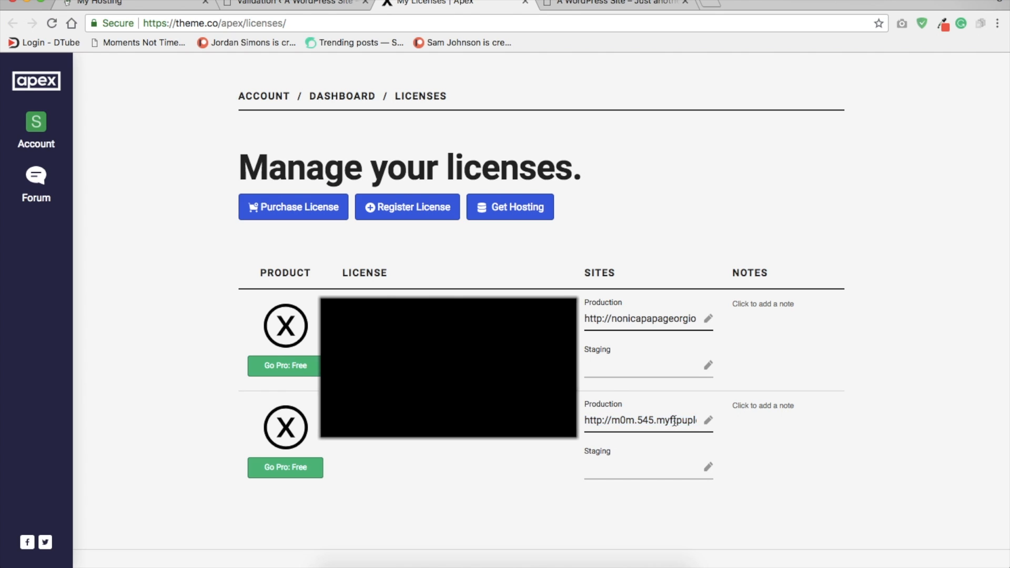
pyautogui.click(708, 420)
pyautogui.press('super+v')
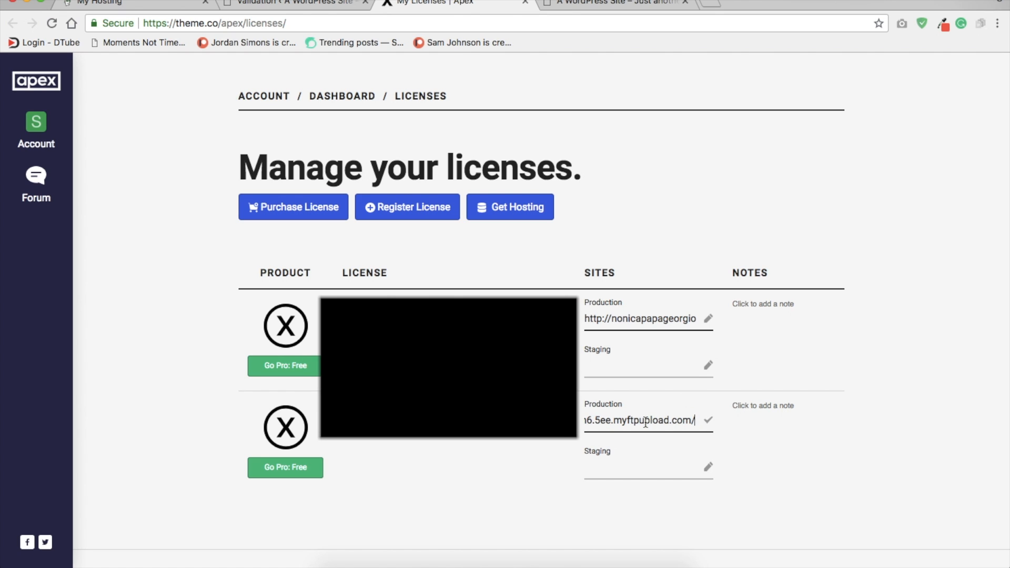
pyautogui.click(707, 421)
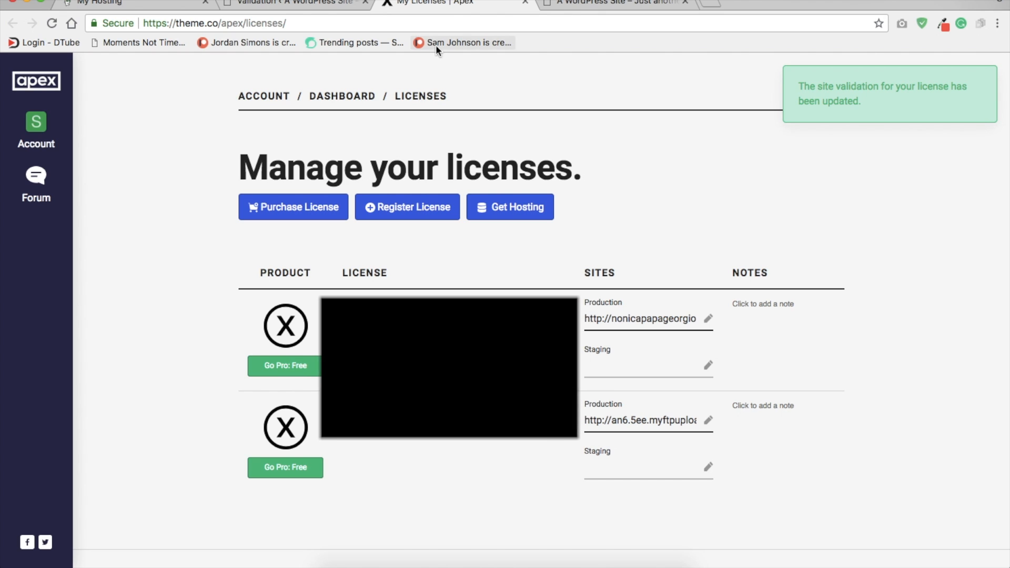
# Step: Return to the WordPress admin and validate the X theme by entering its license code
pyautogui.click(349, 14)
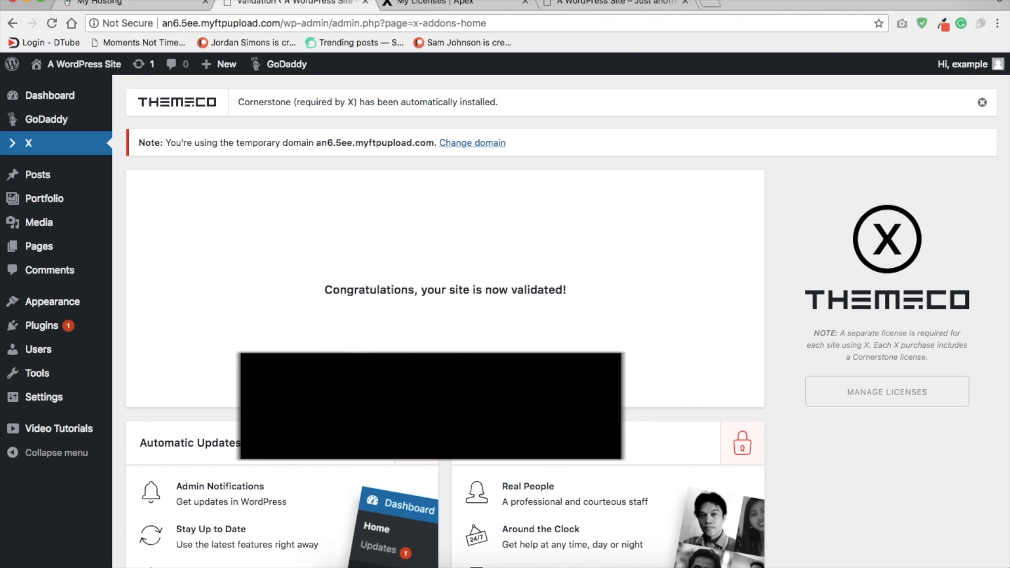
pyautogui.click(43, 154)
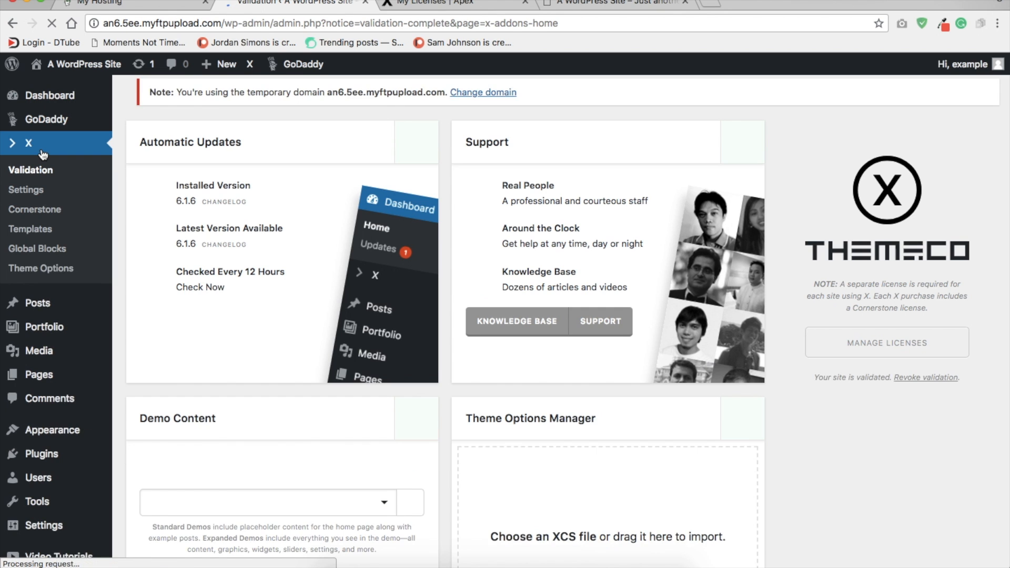
# Step: Find the Under Construction extension in the X theme's extensions list and install it
pyautogui.scroll(-10, 228, 266)
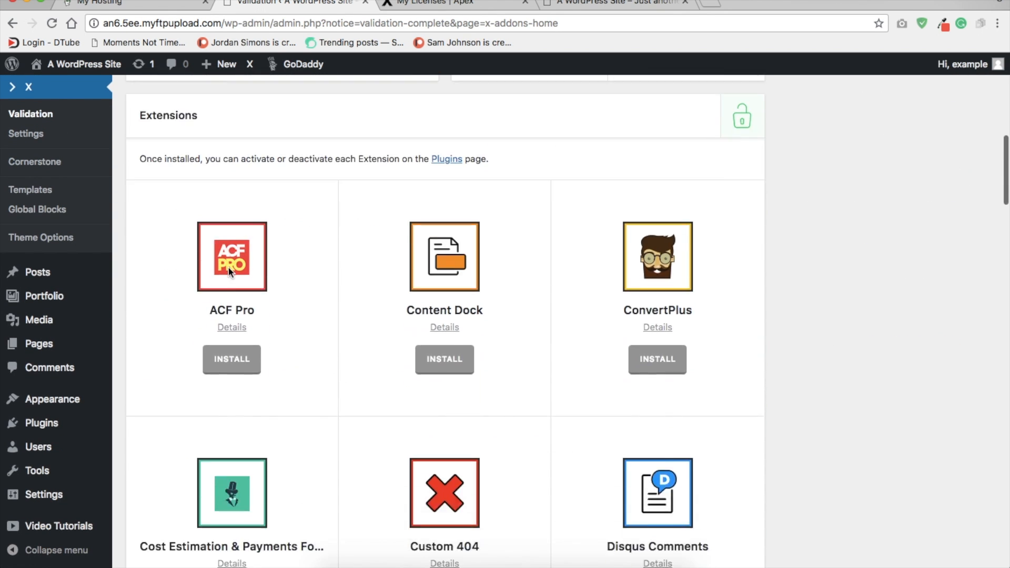
pyautogui.scroll(-3, 228, 266)
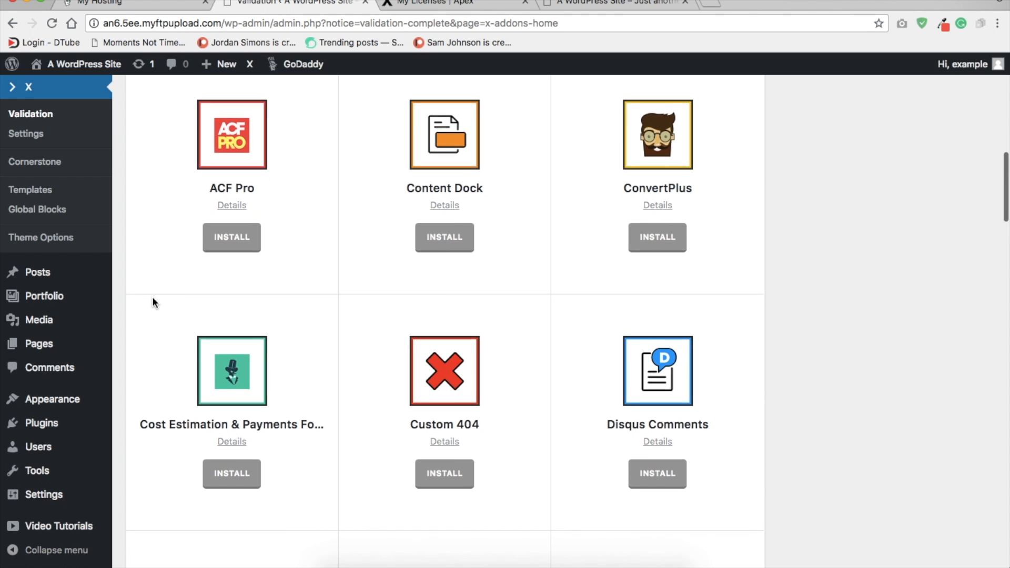
pyautogui.scroll(-5, 153, 298)
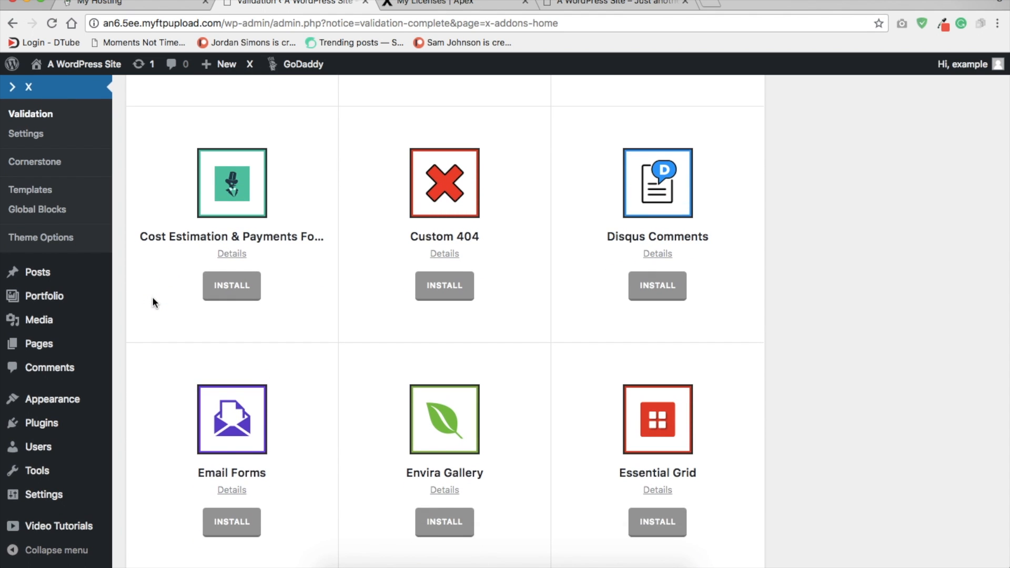
pyautogui.scroll(-1, 153, 298)
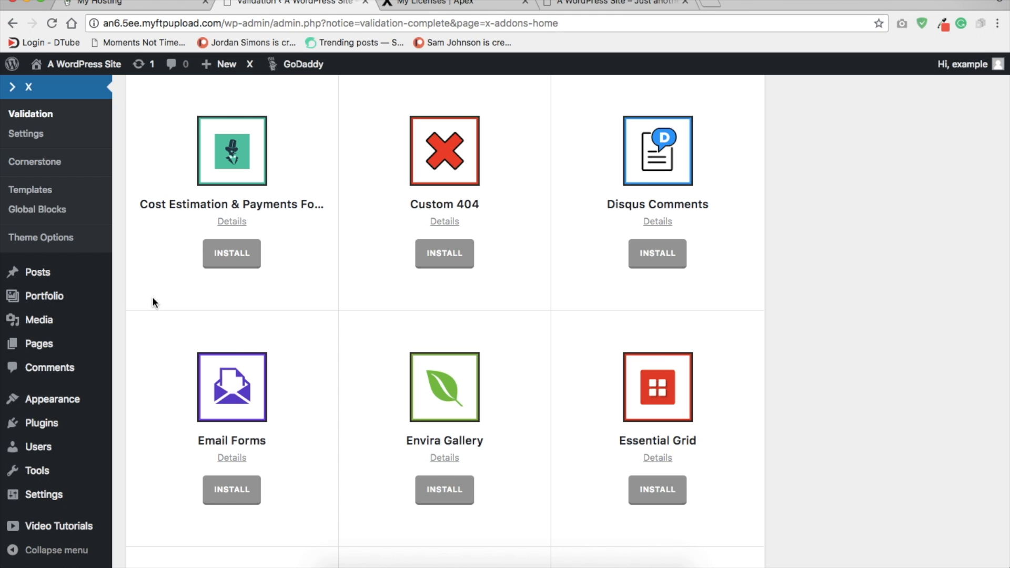
pyautogui.scroll(-3, 153, 295)
pyautogui.scroll(4, 153, 296)
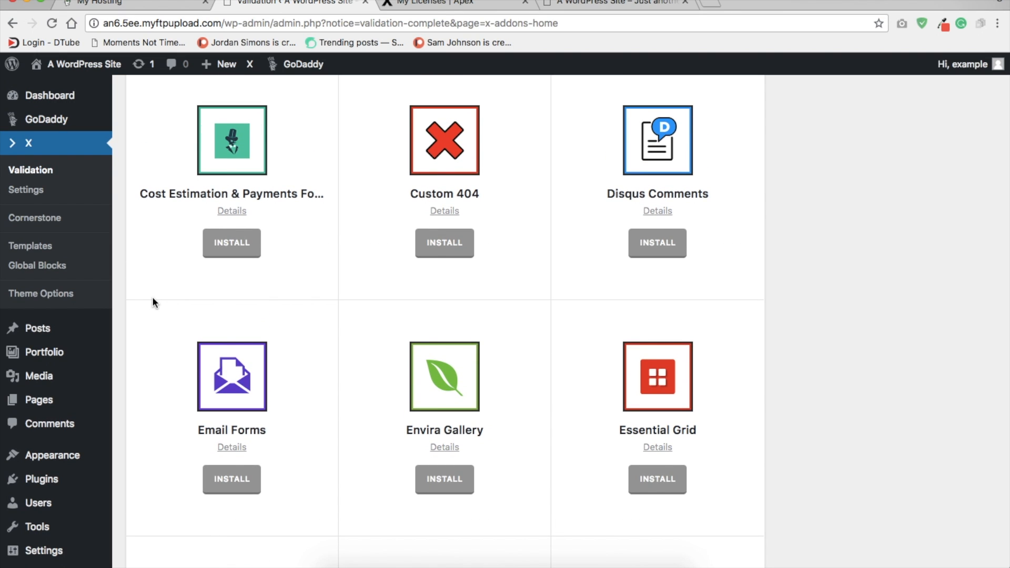
pyautogui.scroll(-5, 153, 301)
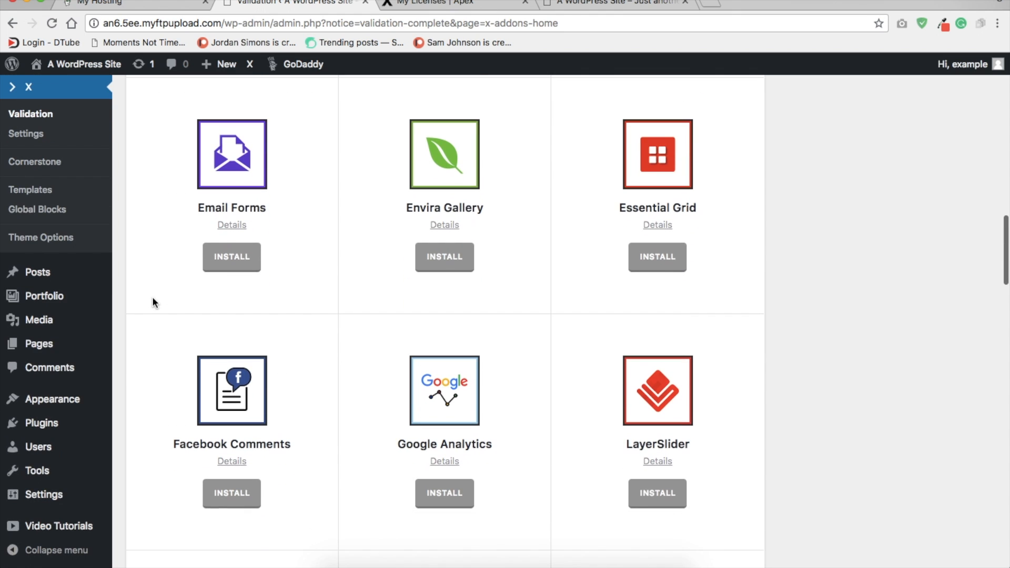
pyautogui.scroll(-8, 153, 301)
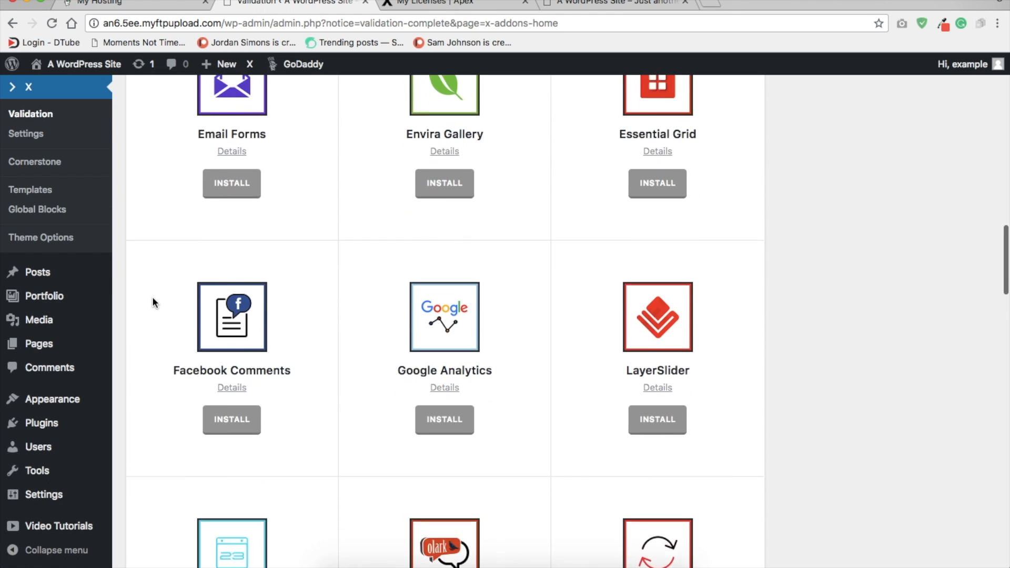
pyautogui.scroll(-18, 153, 300)
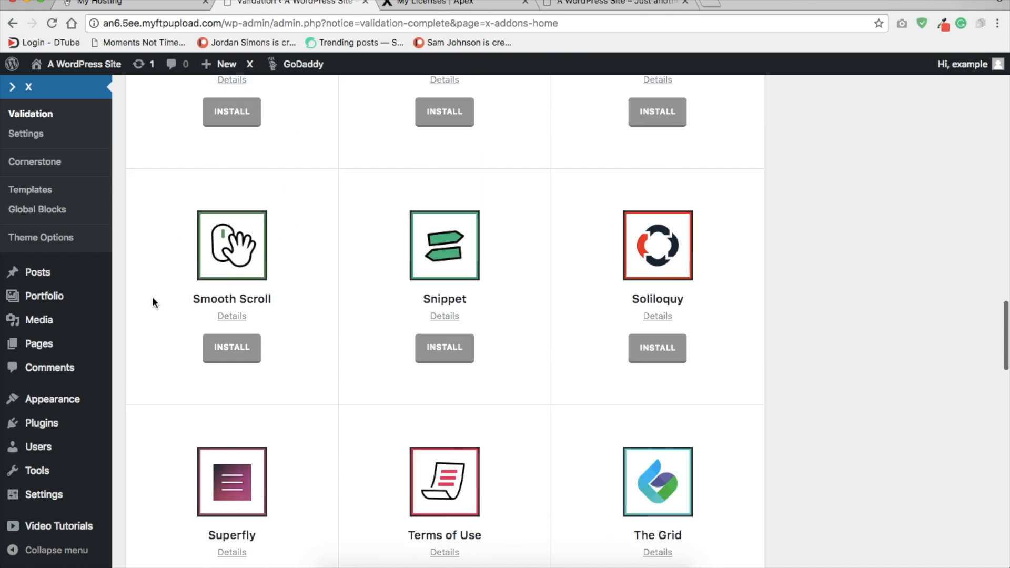
pyautogui.scroll(2, 218, 283)
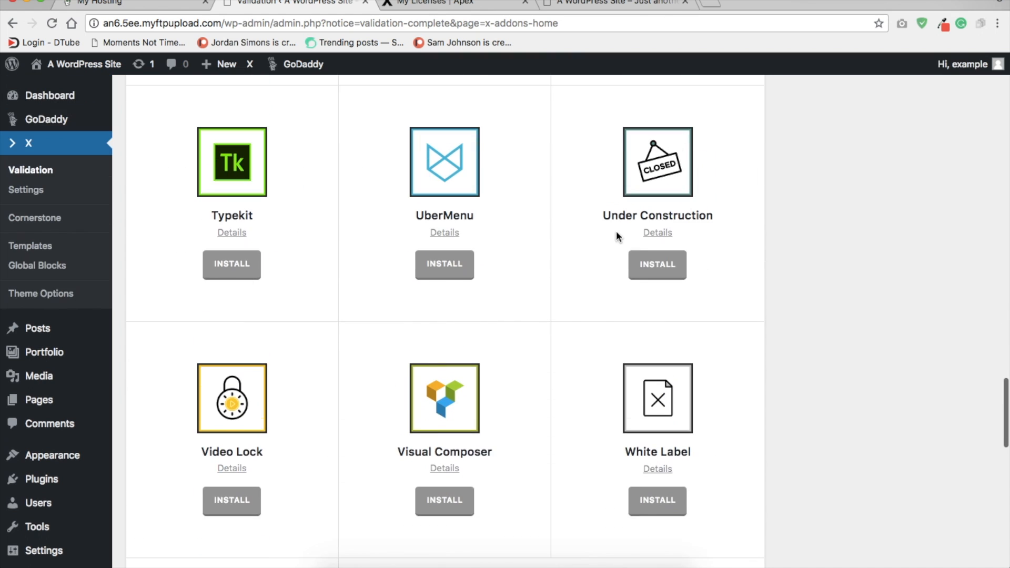
pyautogui.click(670, 264)
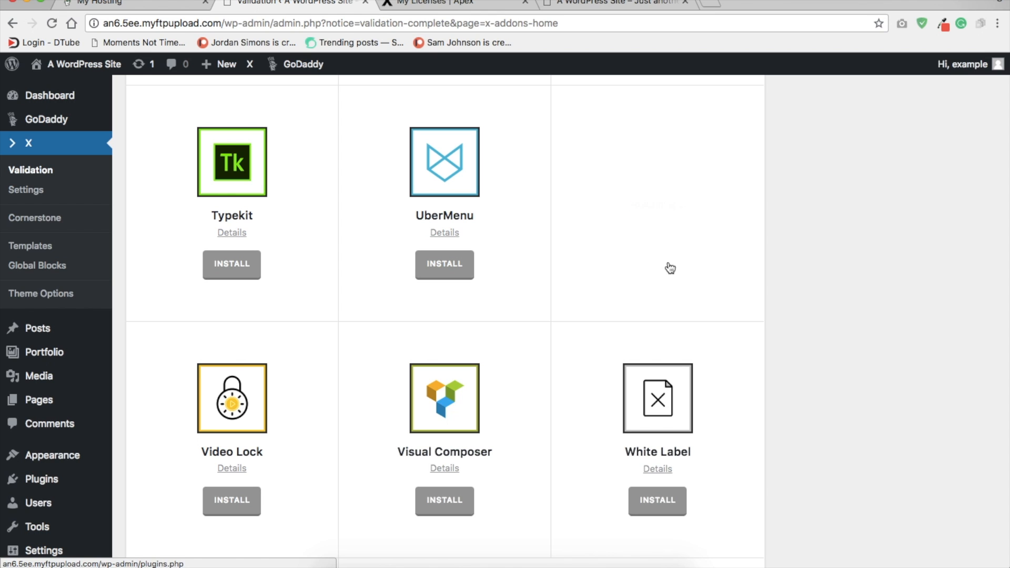
# Step: Activate the Under Construction plugin in the site's list of installed plugins
pyautogui.click(661, 268)
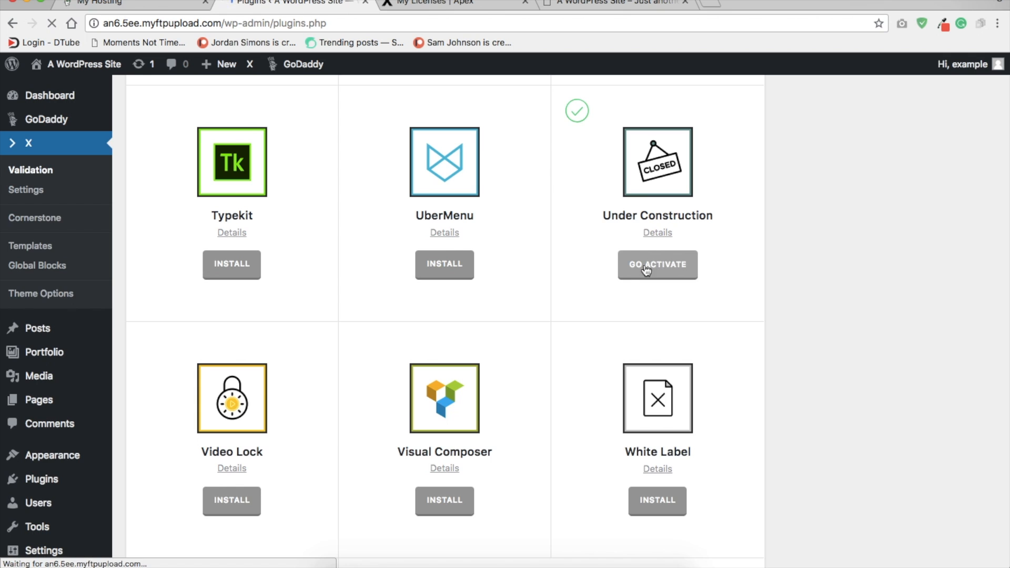
pyautogui.scroll(-5, 244, 292)
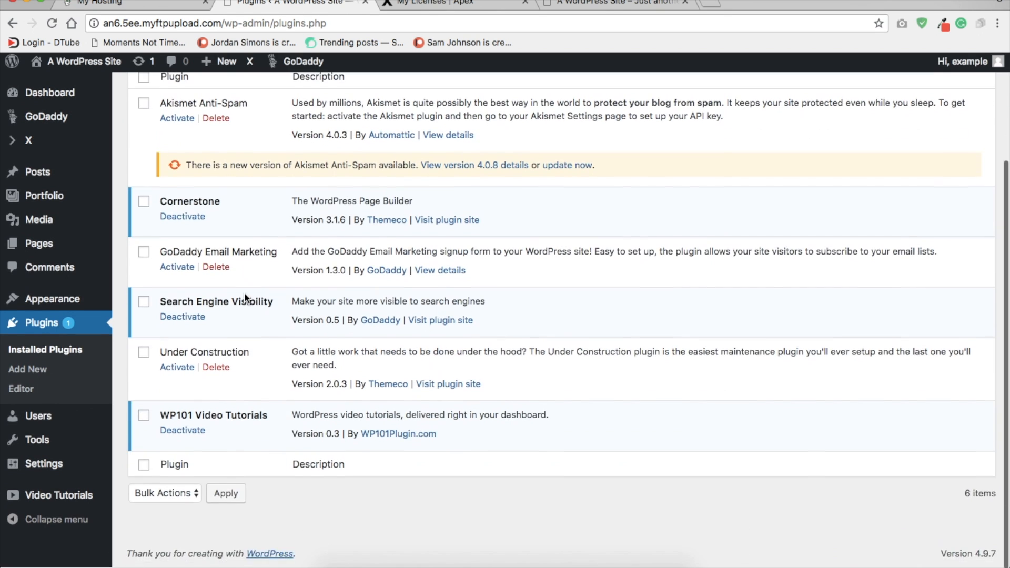
pyautogui.scroll(3, 244, 292)
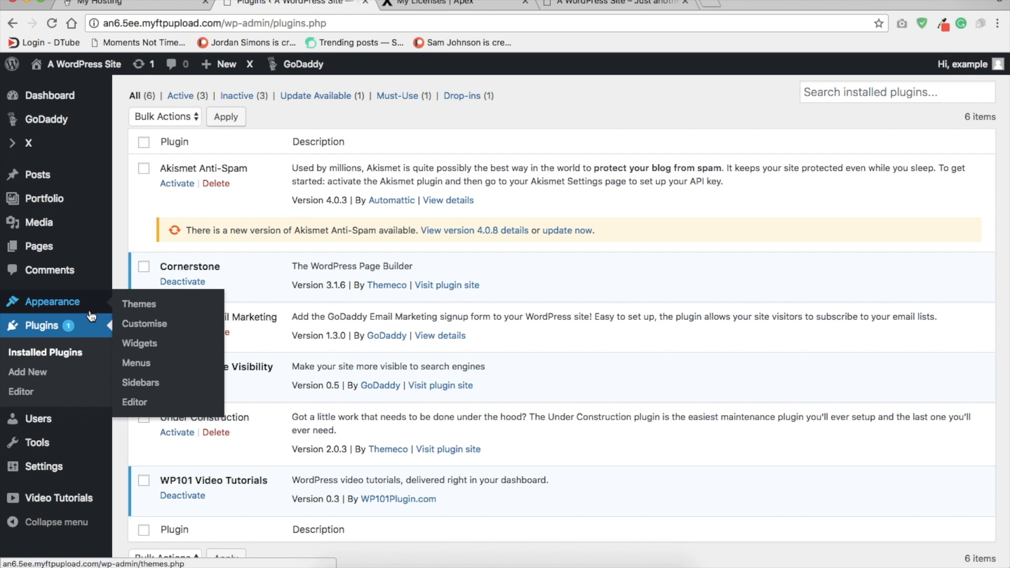
pyautogui.scroll(-1, 201, 409)
pyautogui.click(170, 396)
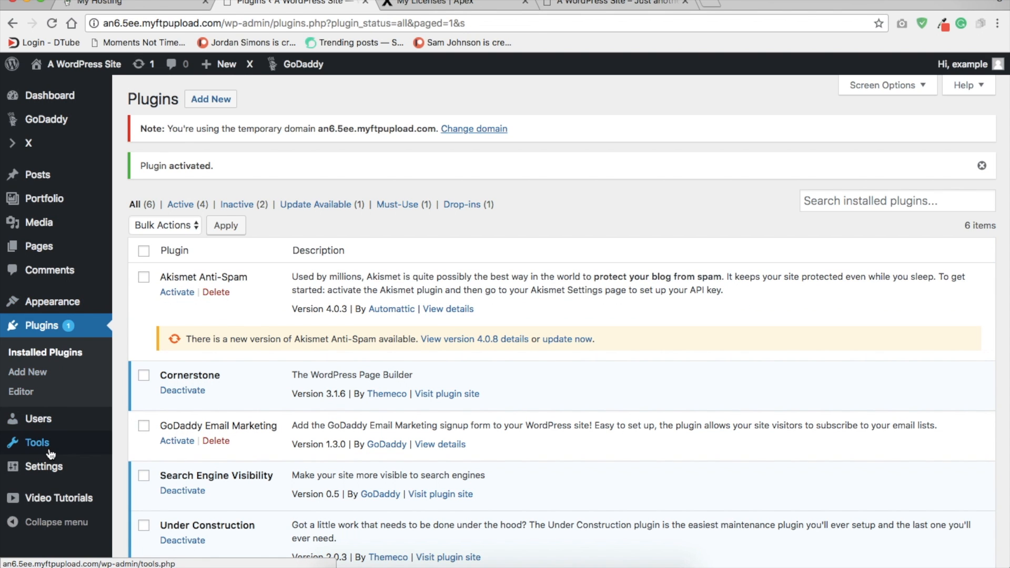
# Step: Set the site's permalinks to the custom structure /%category%/%postname%/ and save the changes
pyautogui.moveTo(53, 471)
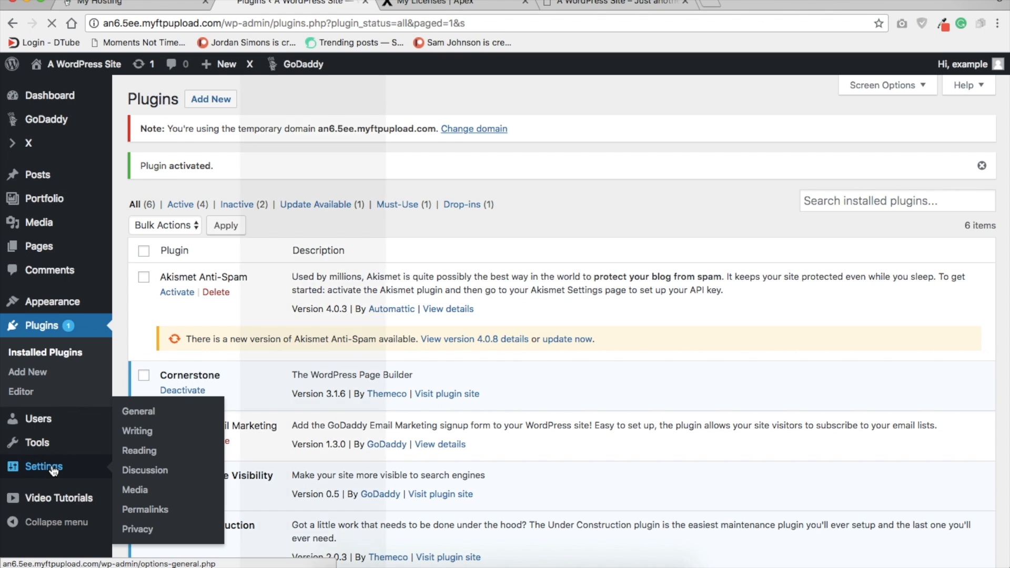
pyautogui.click(53, 470)
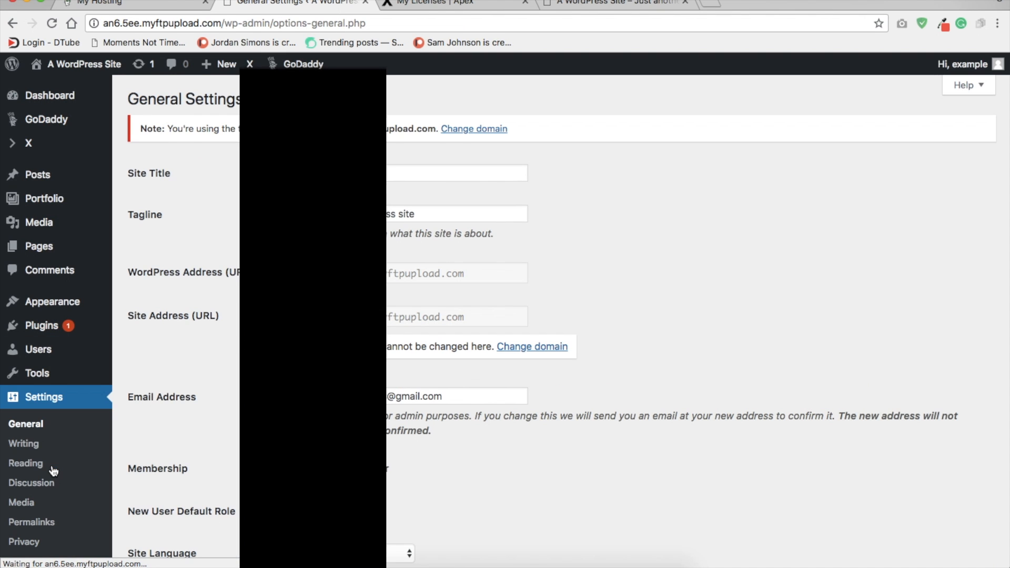
pyautogui.scroll(-9, 176, 398)
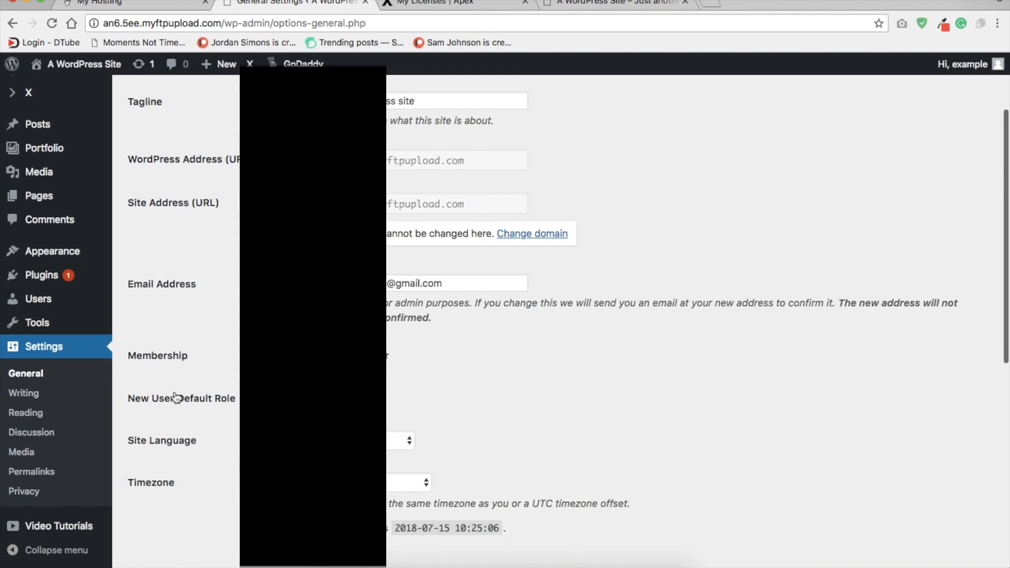
pyautogui.scroll(4, 174, 395)
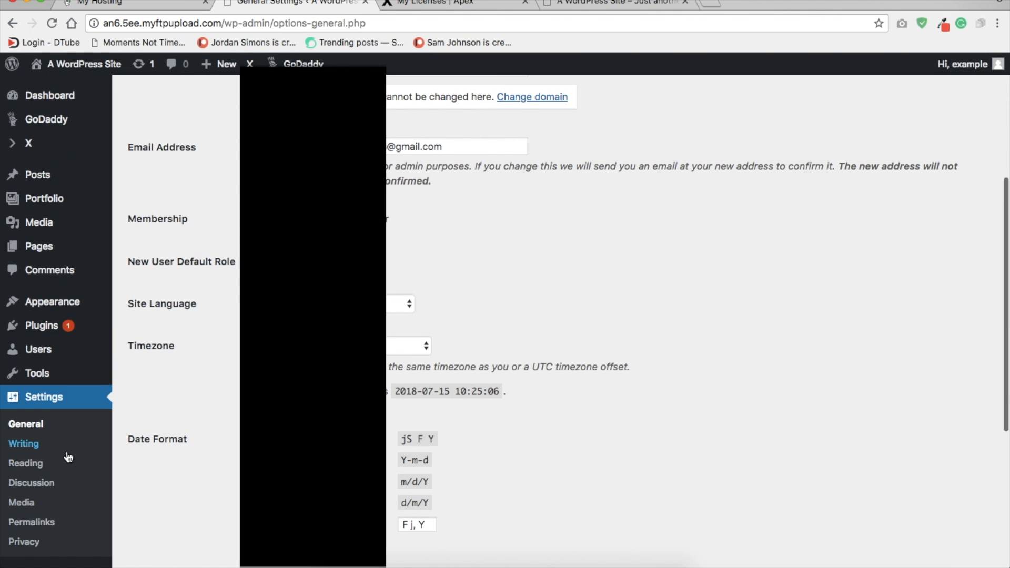
pyautogui.click(35, 525)
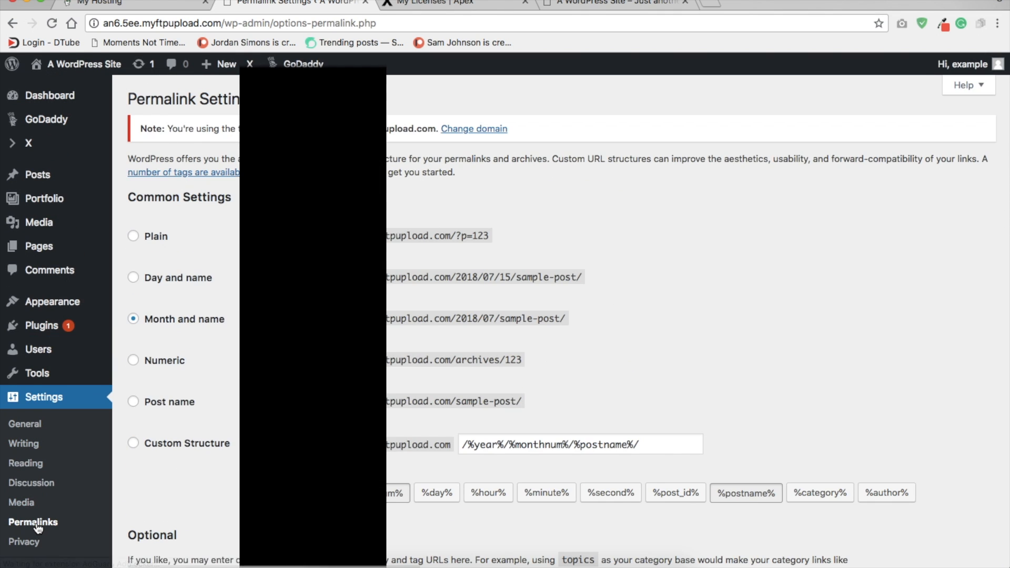
pyautogui.scroll(-5, 559, 311)
pyautogui.tripleClick(559, 311)
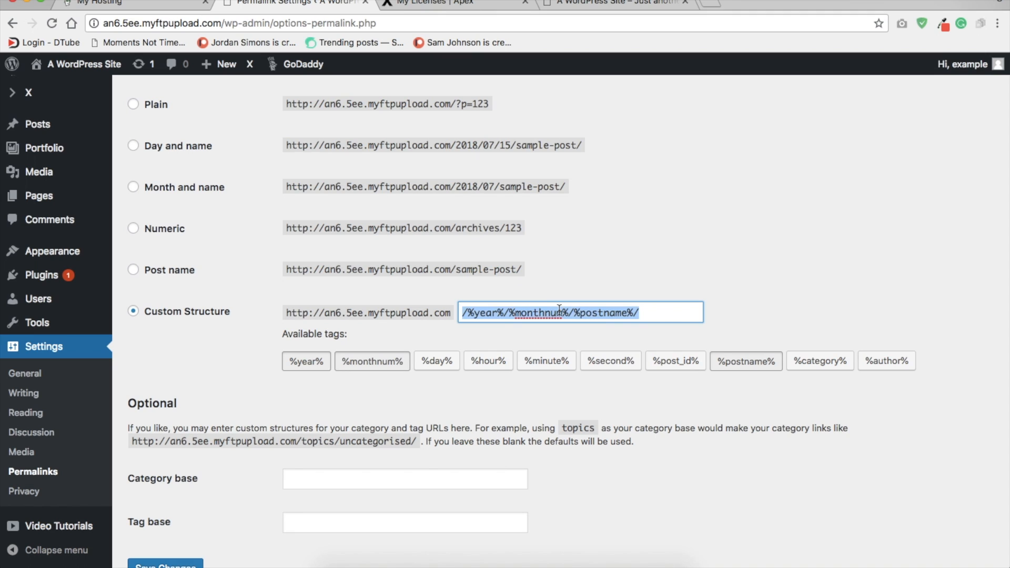
pyautogui.press('BackSpace')
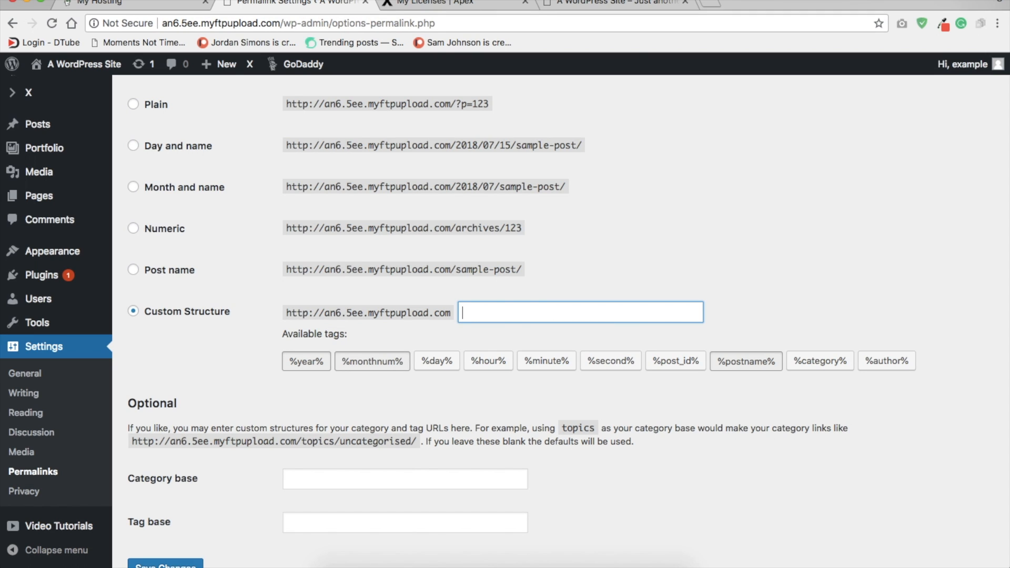
pyautogui.click(824, 368)
pyautogui.click(769, 367)
pyautogui.scroll(-2, 179, 500)
pyautogui.click(179, 500)
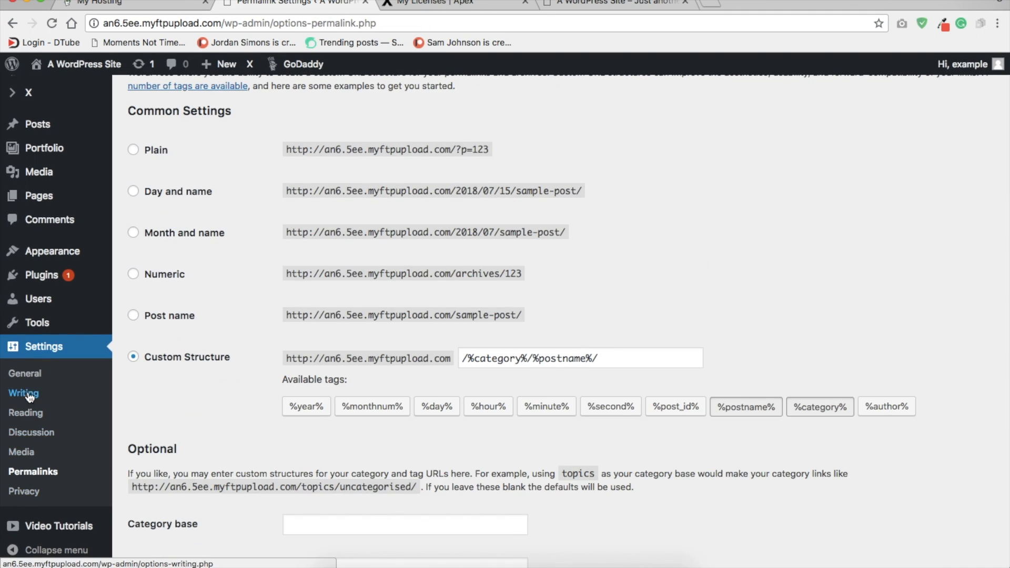
# Step: In the Reading settings, display a static homepage, choose Sample Page for both the homepage and posts page, and save the changes
pyautogui.click(26, 393)
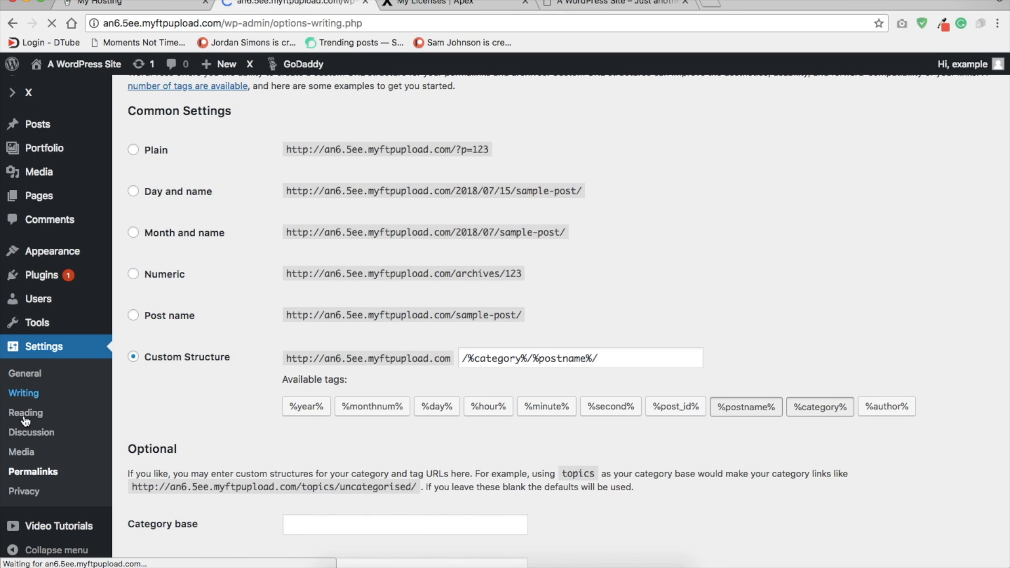
pyautogui.click(23, 465)
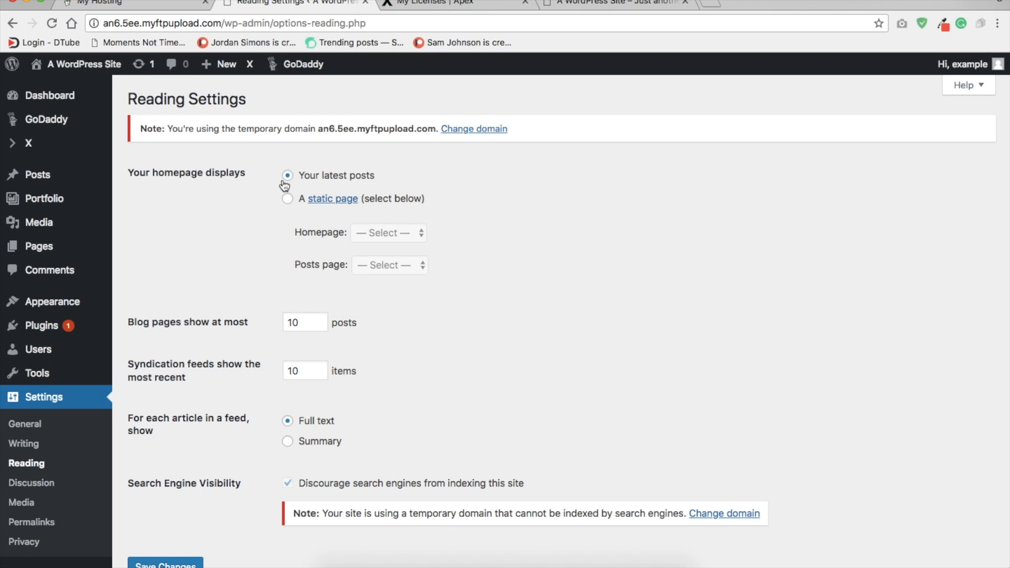
pyautogui.click(289, 200)
pyautogui.click(403, 231)
pyautogui.click(400, 245)
pyautogui.click(394, 264)
pyautogui.click(395, 280)
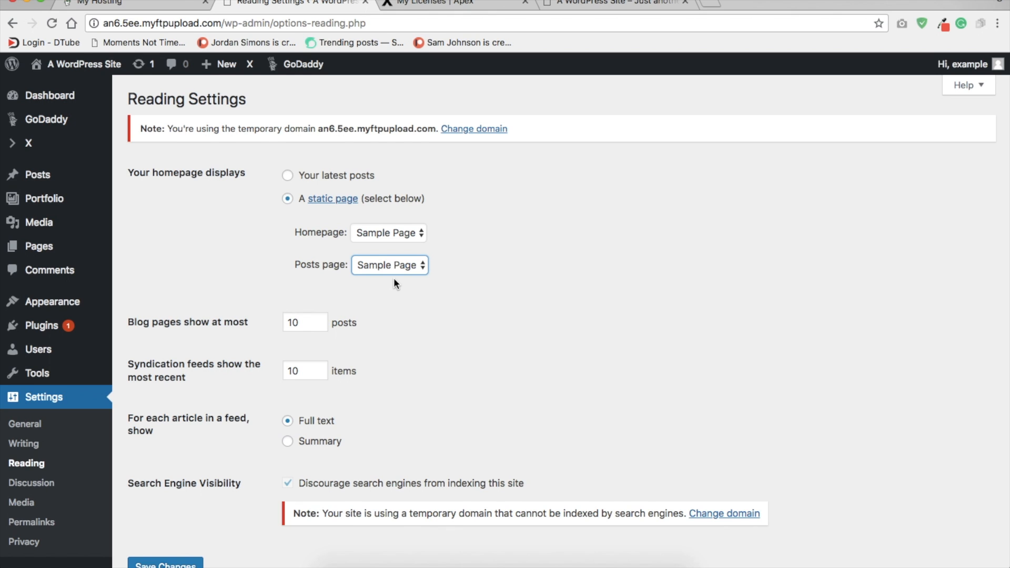
pyautogui.scroll(-3, 394, 281)
pyautogui.click(164, 498)
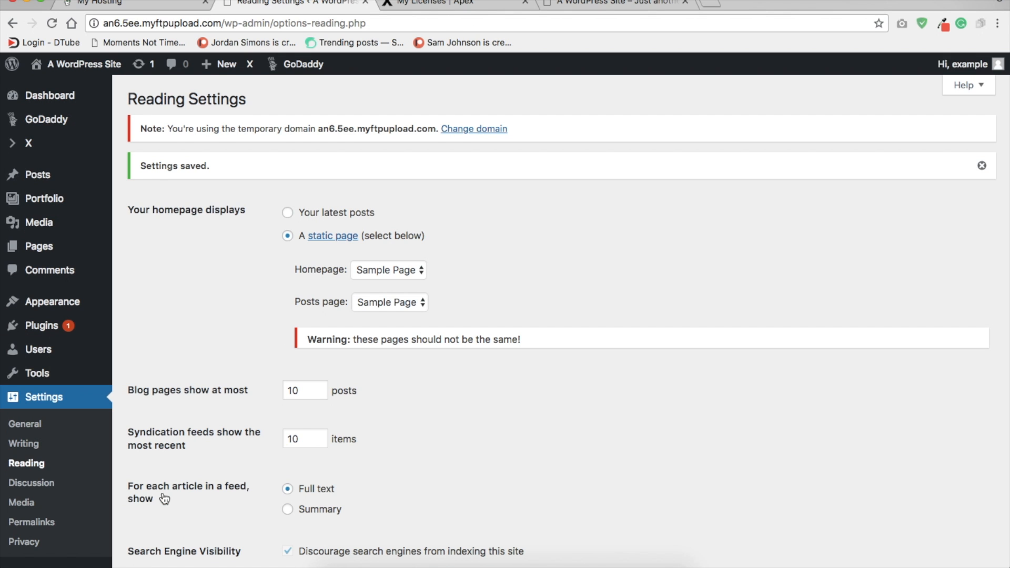
pyautogui.scroll(-5, 279, 459)
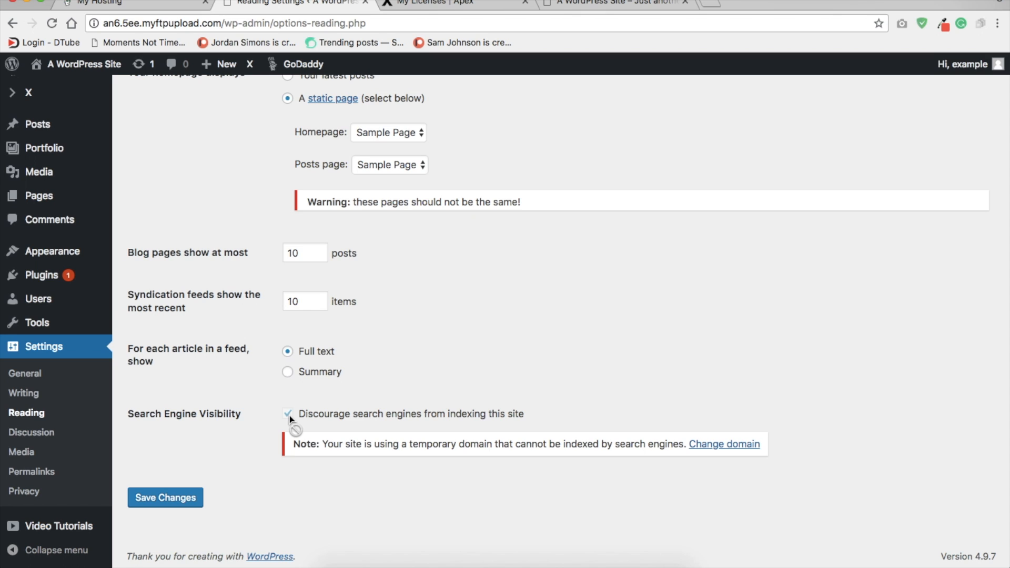
# Step: Open the X theme's Under Construction settings and enable the Under Construction plugin option
pyautogui.moveTo(51, 101)
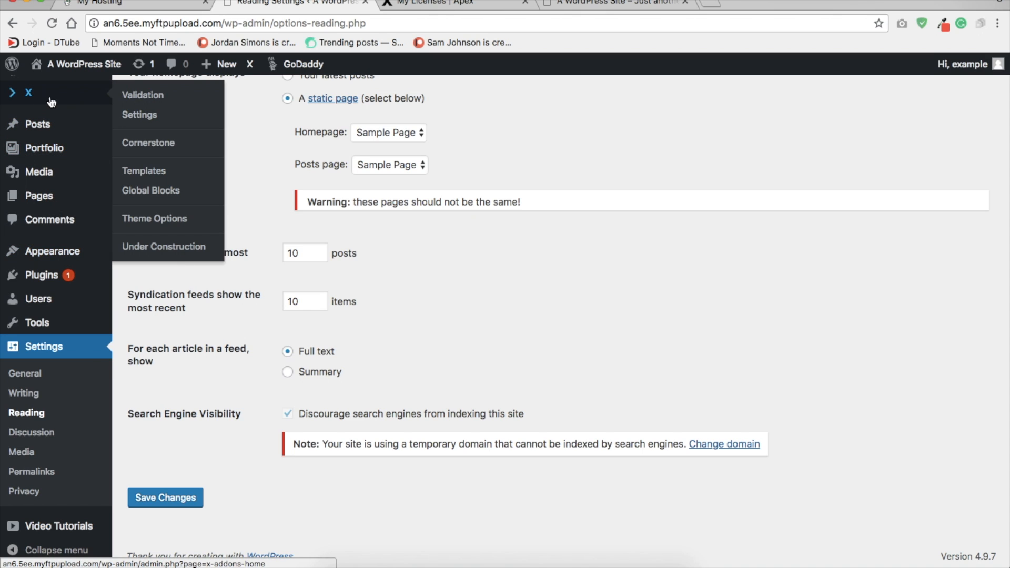
pyautogui.click(173, 247)
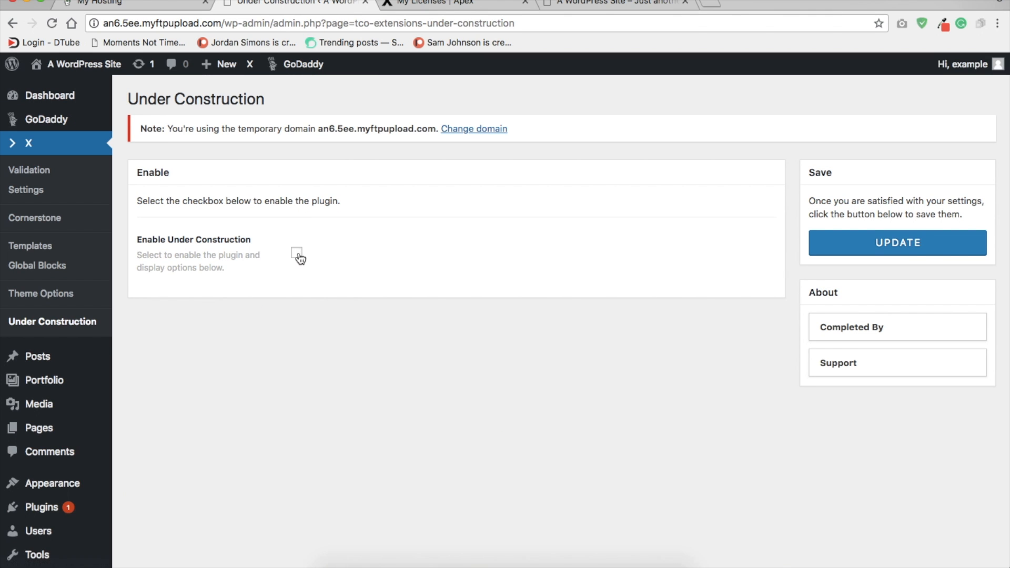
pyautogui.click(297, 255)
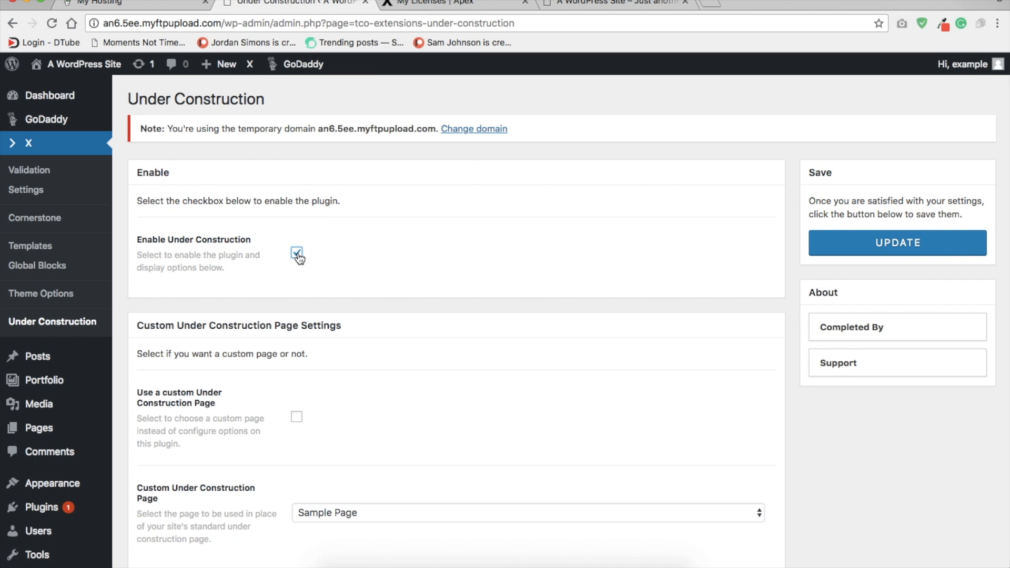
# Step: Set the under-construction page's heading to Example Site, subheading to Under Construction and extra text to Hello!
pyautogui.scroll(-10, 297, 257)
pyautogui.scroll(7, 298, 253)
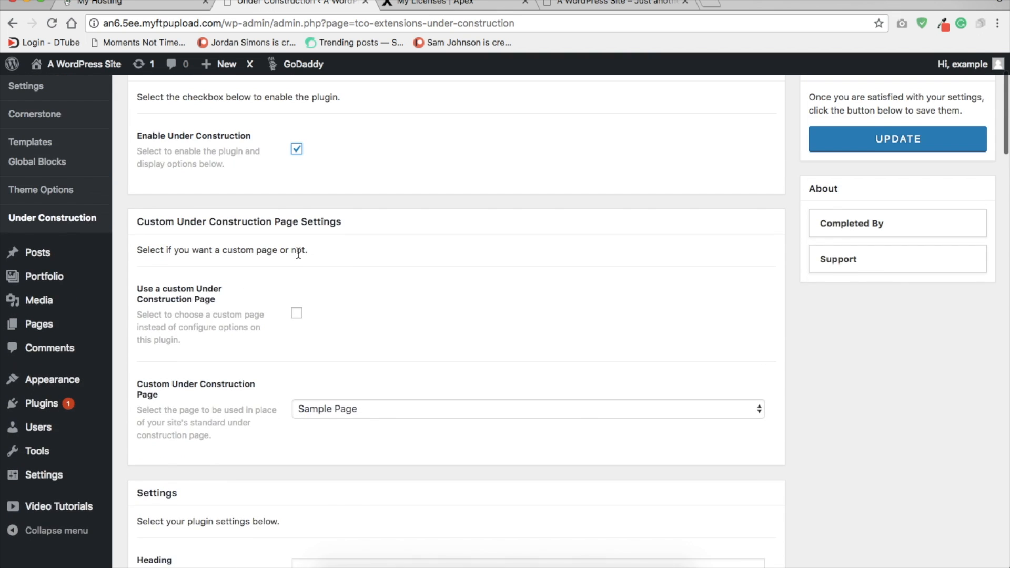
pyautogui.scroll(-1, 298, 253)
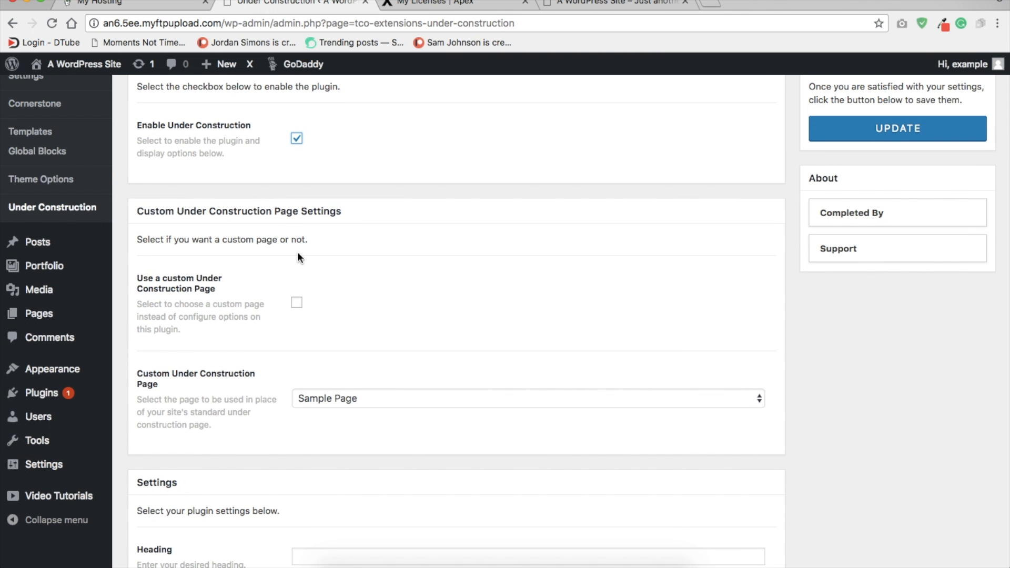
pyautogui.scroll(-6, 297, 257)
pyautogui.click(314, 245)
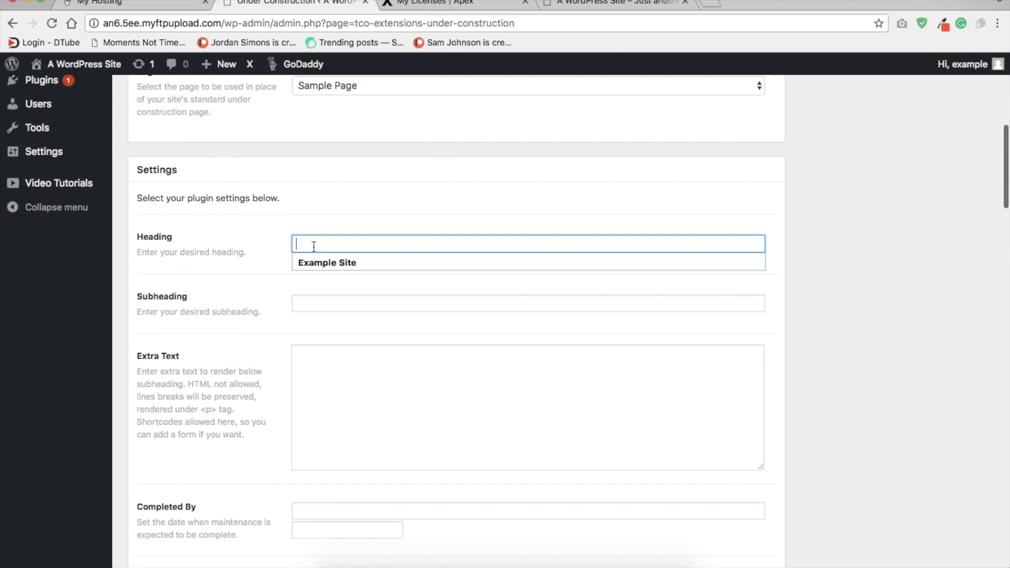
pyautogui.click(324, 262)
pyautogui.click(340, 306)
pyautogui.press('Down')
pyautogui.press('Return')
pyautogui.click(404, 422)
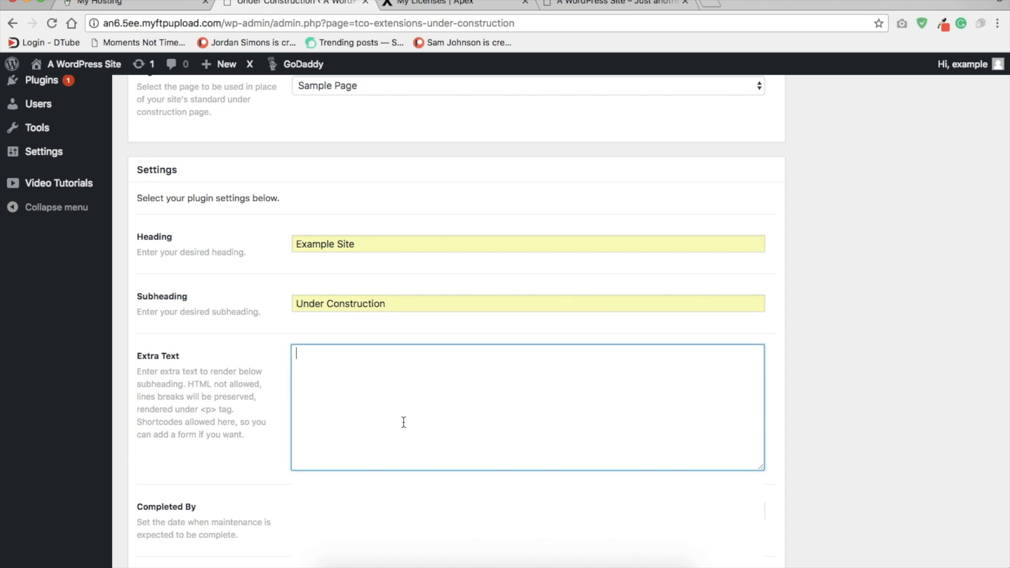
pyautogui.write('Hello!')
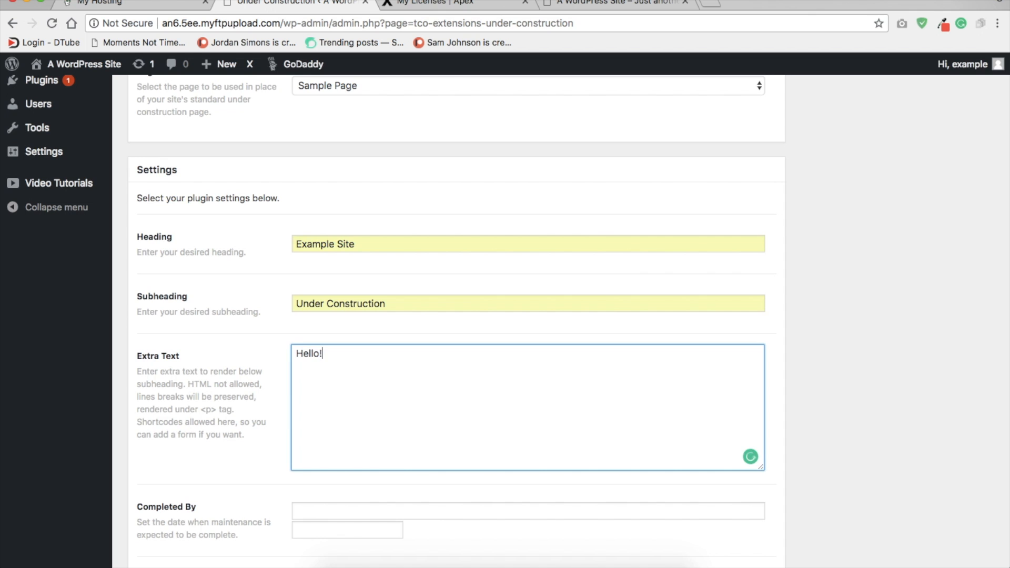
# Step: Review the remaining Under Construction options: completion date, background and logo images, colours, bypass password, white list and social media profiles
pyautogui.scroll(-8, 431, 480)
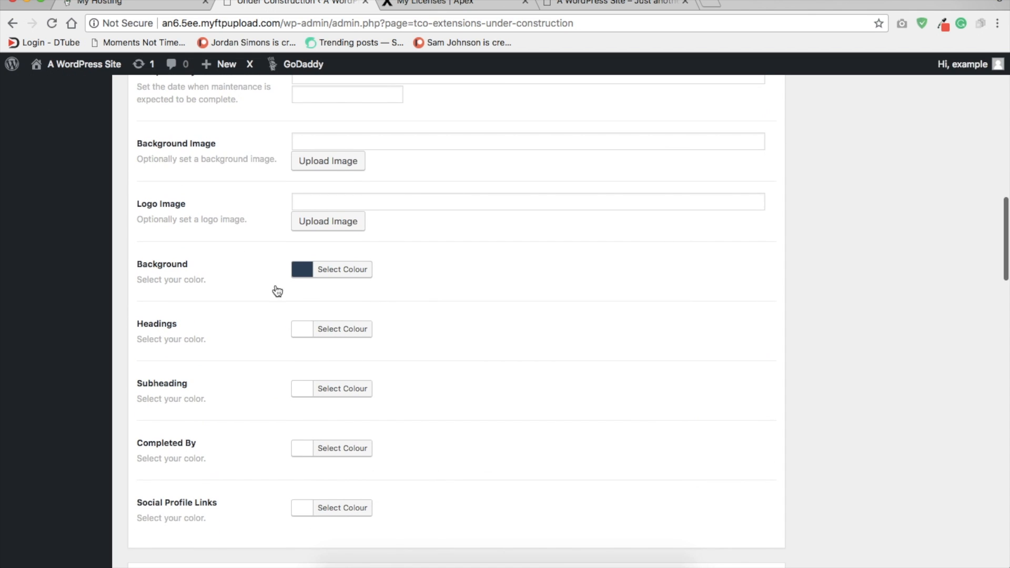
pyautogui.scroll(-3, 423, 315)
pyautogui.scroll(2, 422, 315)
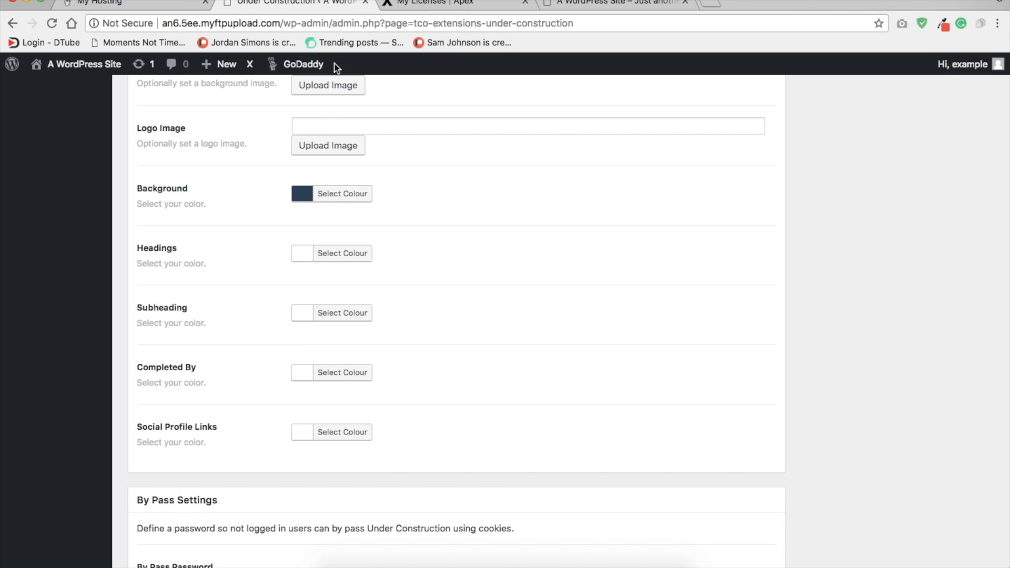
pyautogui.scroll(-1, 466, 263)
pyautogui.scroll(3, 462, 263)
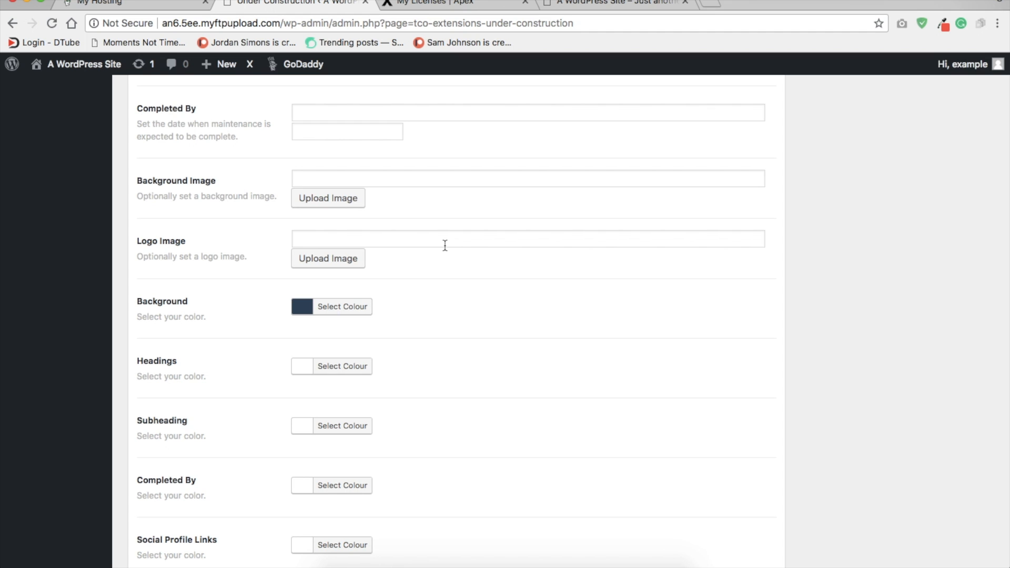
pyautogui.scroll(-7, 440, 392)
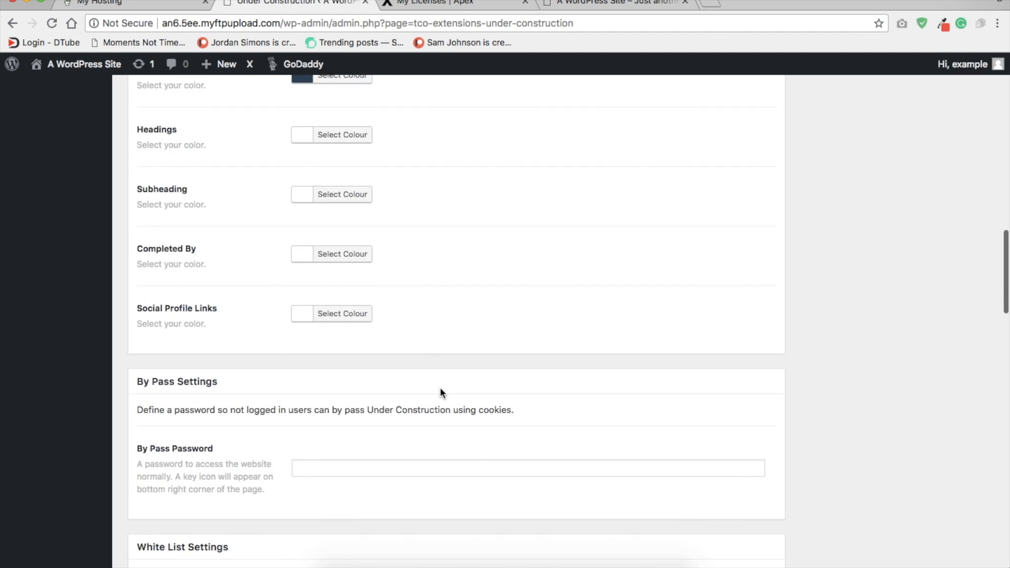
pyautogui.scroll(-20, 440, 394)
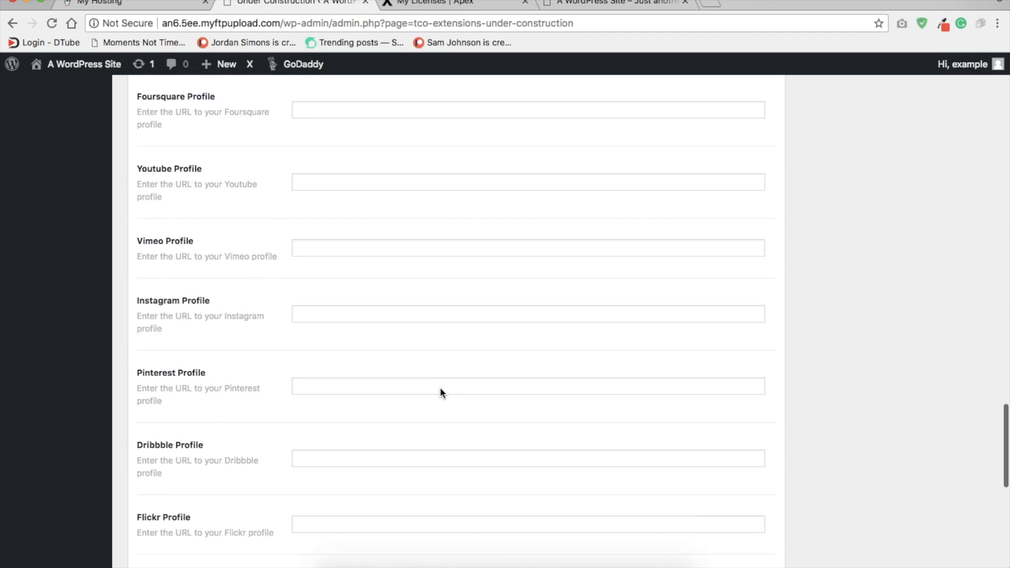
pyautogui.scroll(-4, 440, 393)
pyautogui.scroll(20, 440, 392)
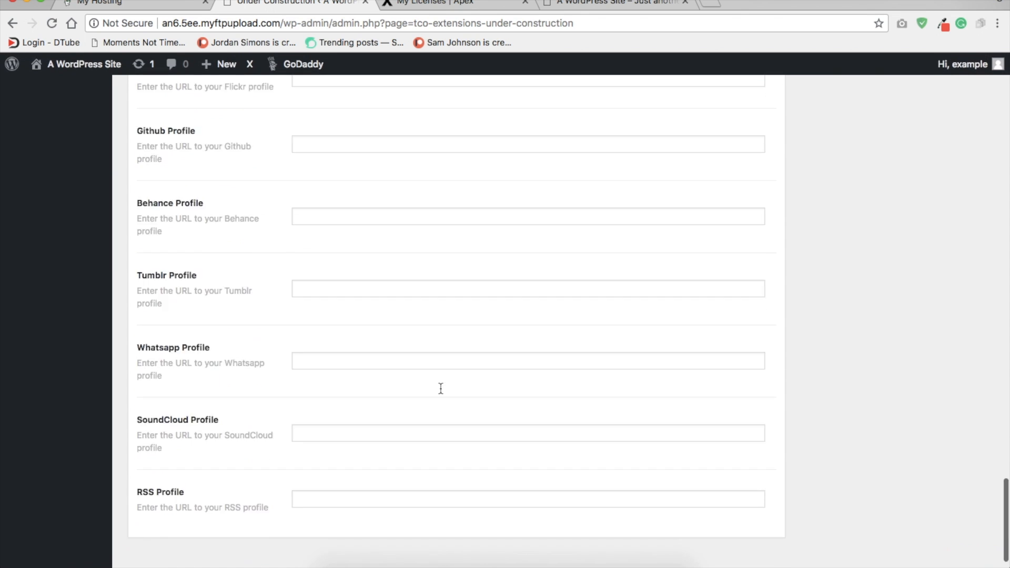
pyautogui.scroll(3, 439, 392)
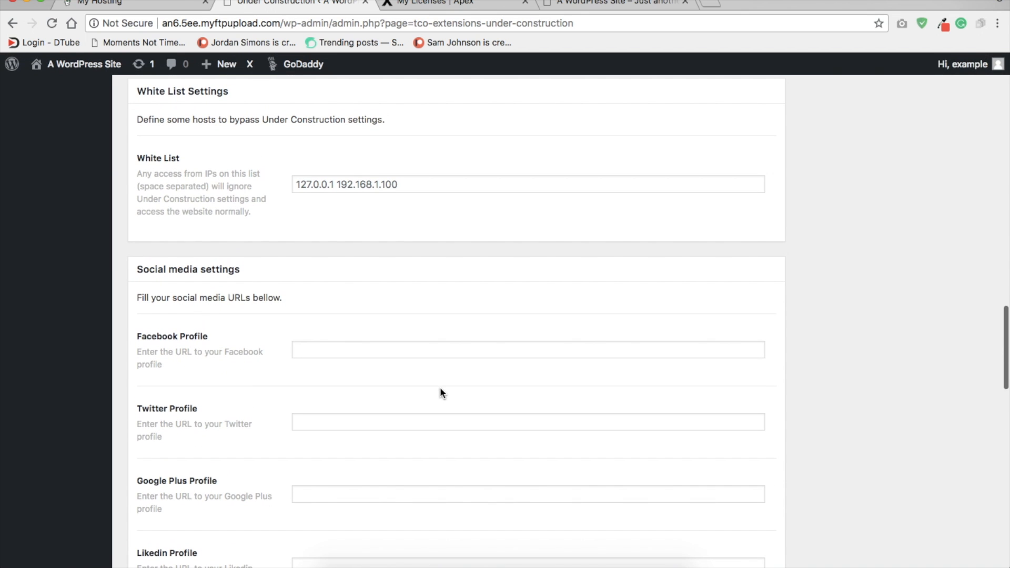
pyautogui.scroll(15, 416, 345)
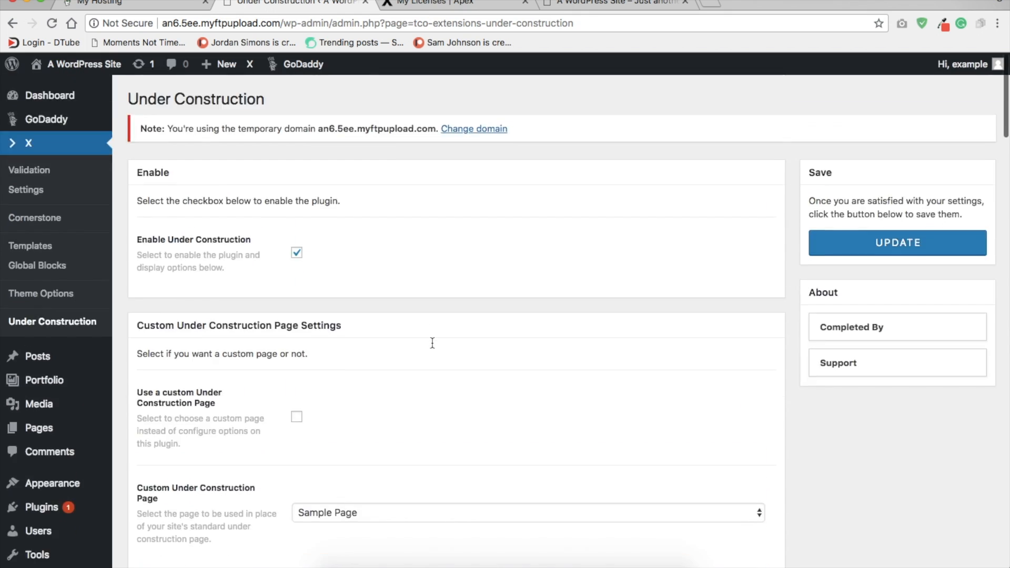
# Step: Save the updated Under Construction settings
pyautogui.click(860, 247)
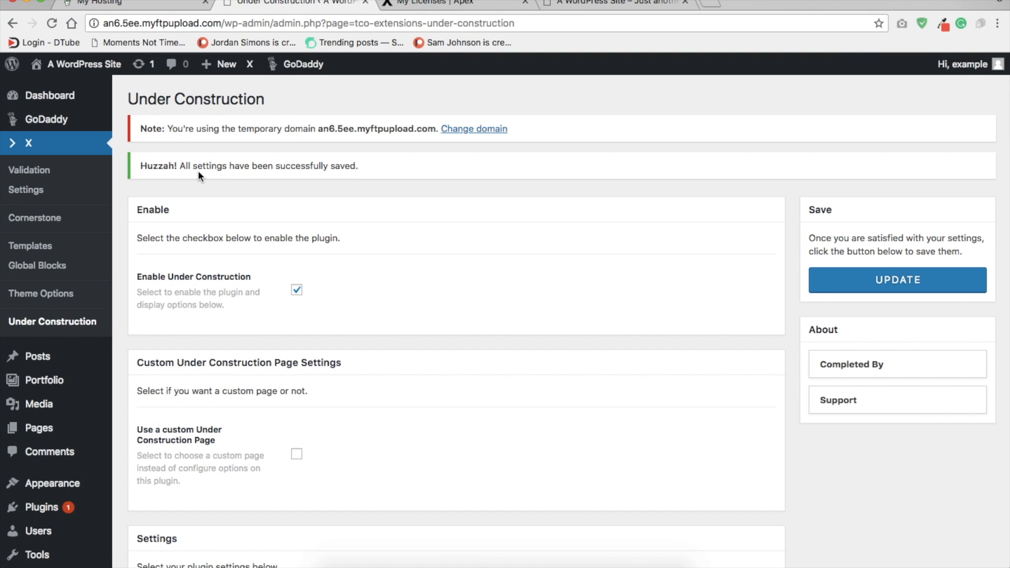
pyautogui.scroll(-1, 55, 224)
pyautogui.scroll(-5, 55, 223)
# Step: Look over the admin sections for posts, portfolio, media, pages, appearance and plugins, and view the site's list of users
pyautogui.moveTo(47, 283)
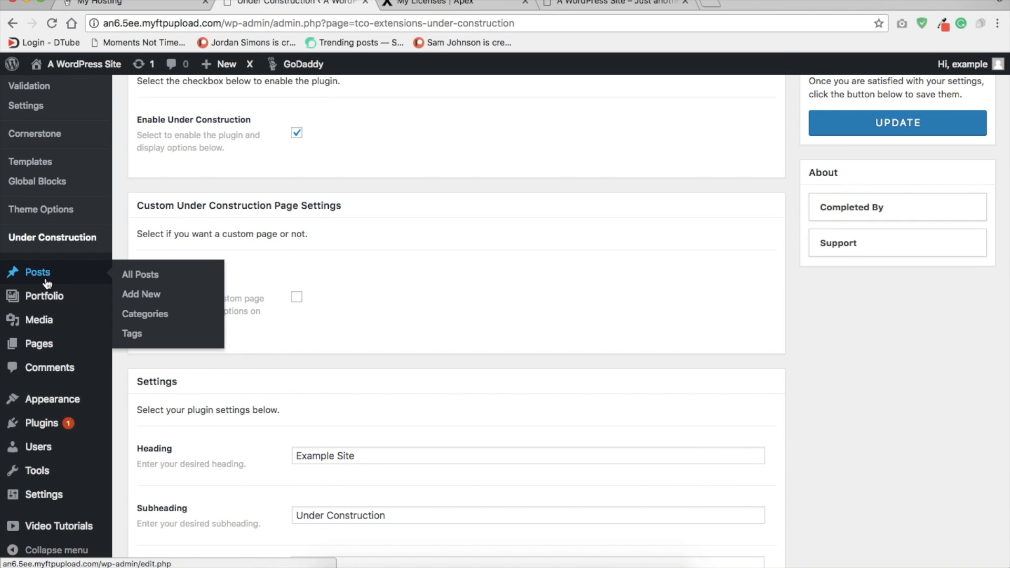
pyautogui.moveTo(51, 307)
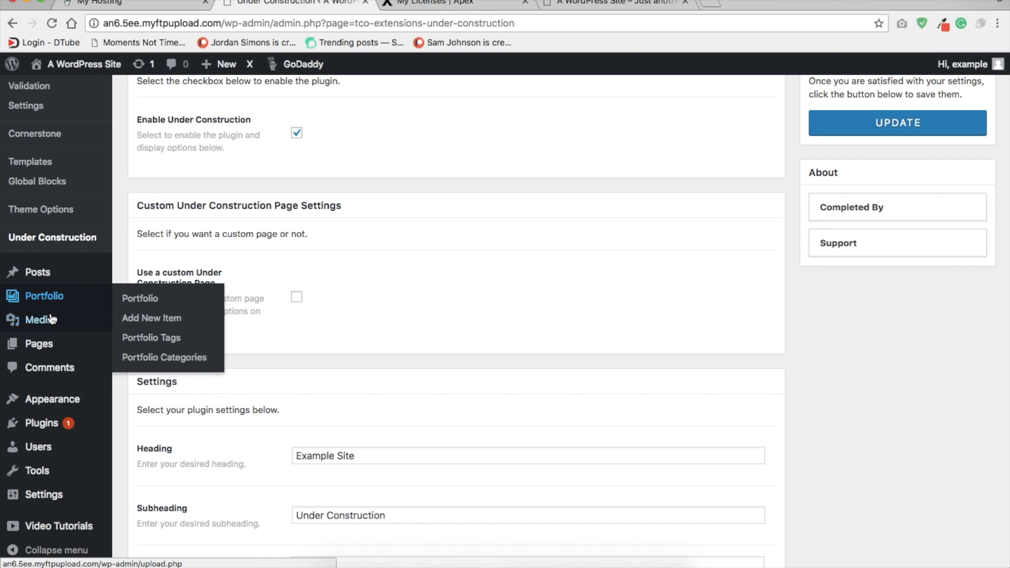
pyautogui.moveTo(52, 325)
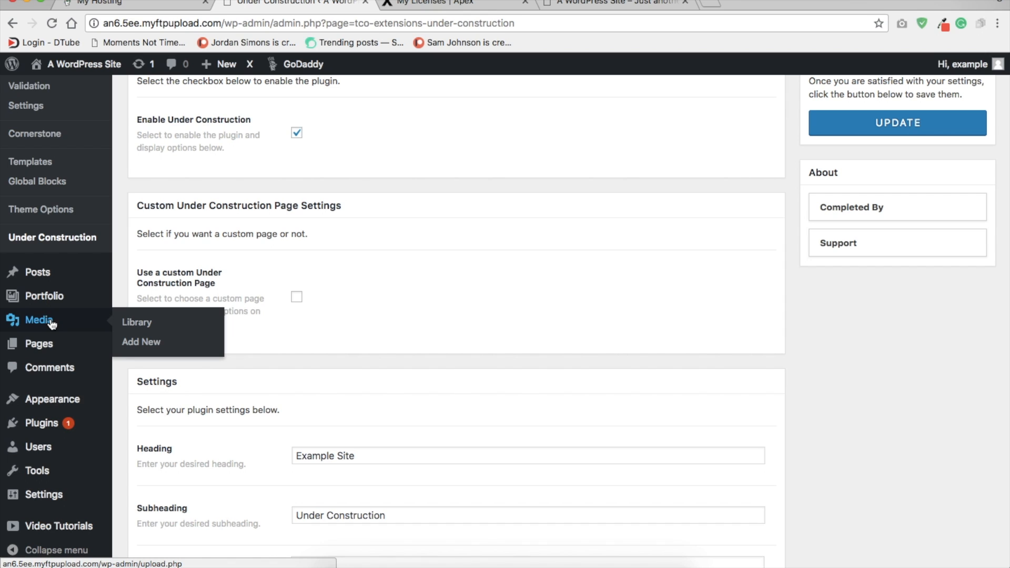
pyautogui.moveTo(52, 349)
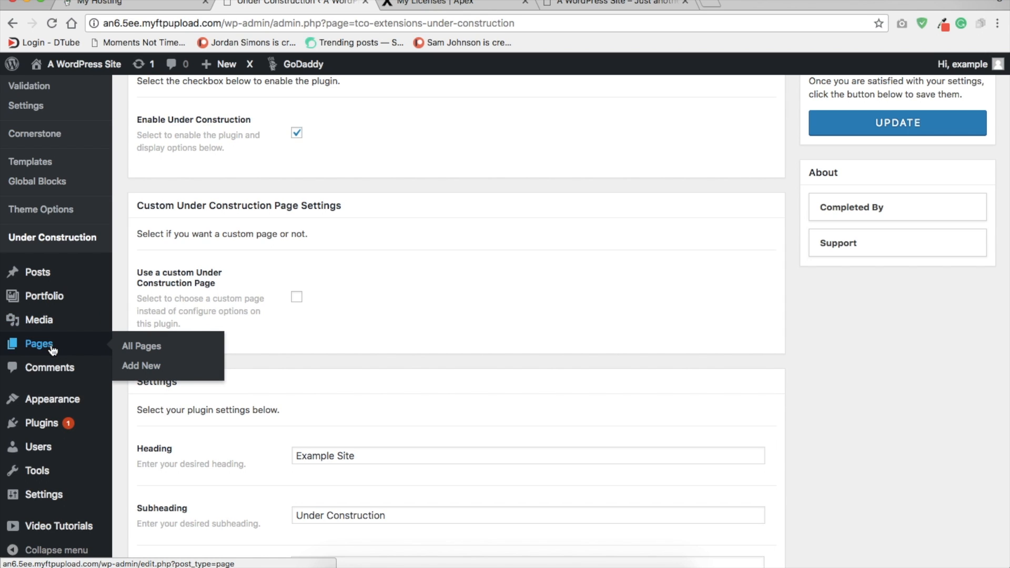
pyautogui.scroll(-2, 52, 349)
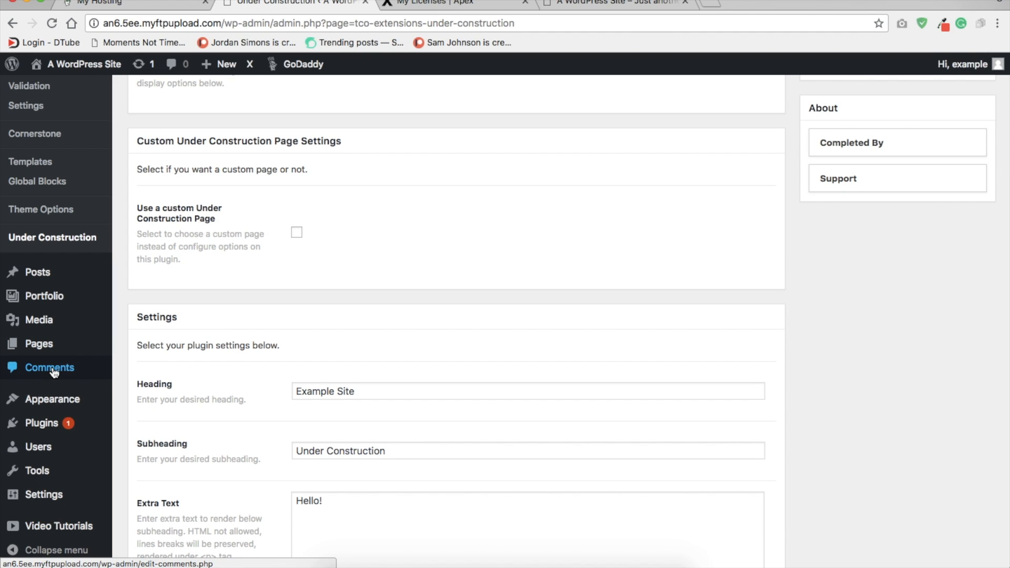
pyautogui.moveTo(56, 405)
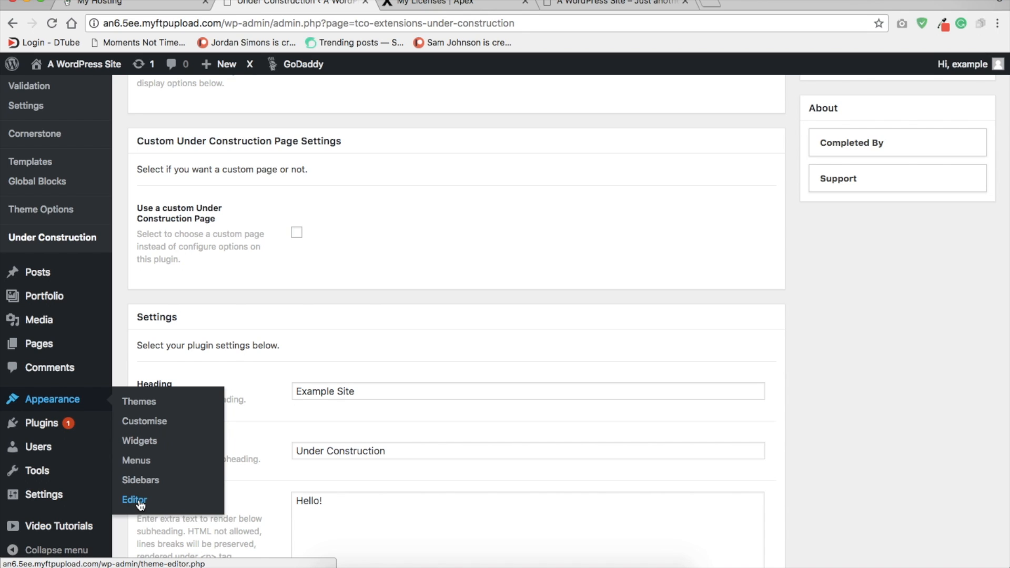
pyautogui.moveTo(56, 431)
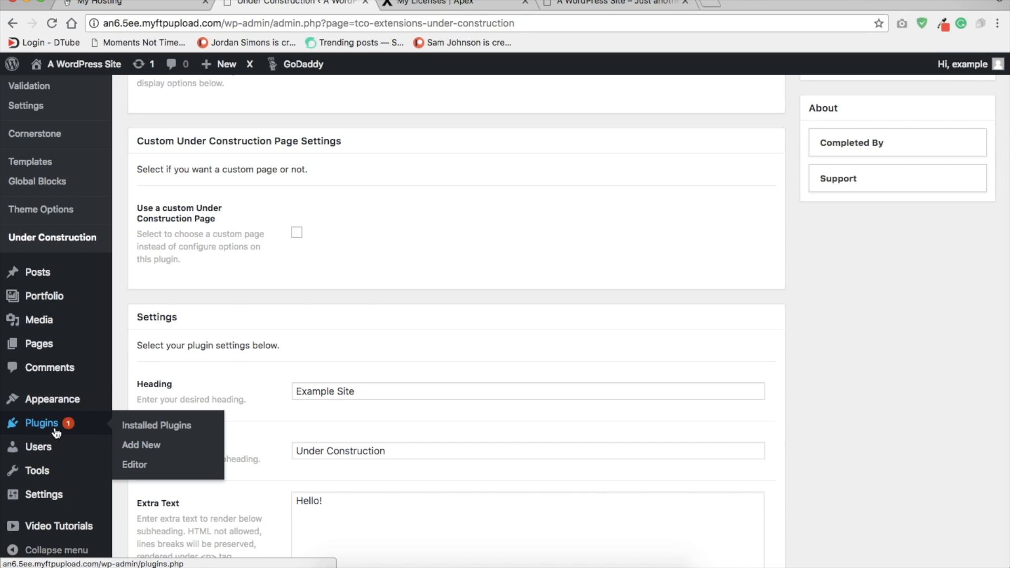
pyautogui.moveTo(57, 455)
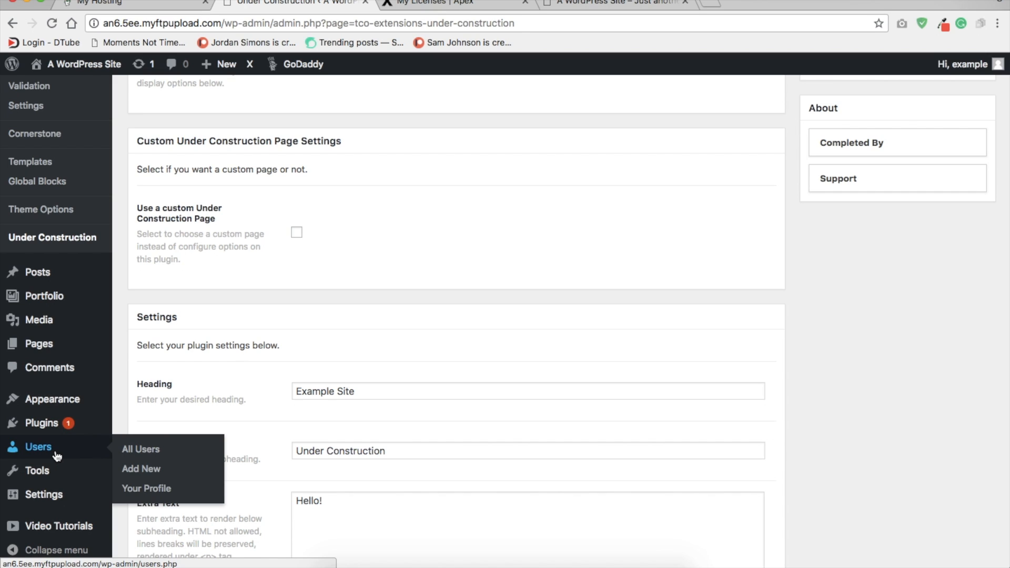
pyautogui.click(56, 454)
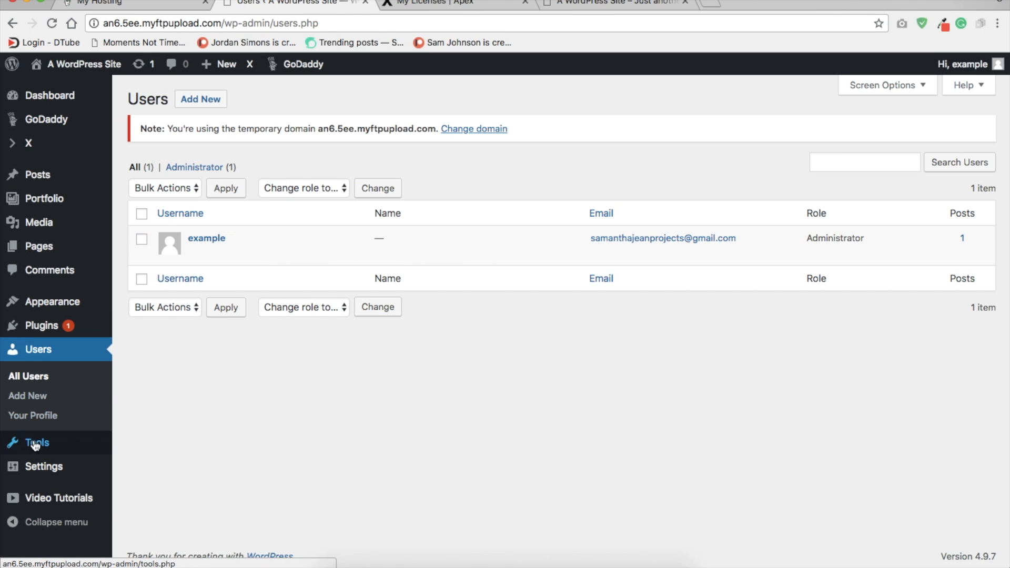
pyautogui.moveTo(36, 471)
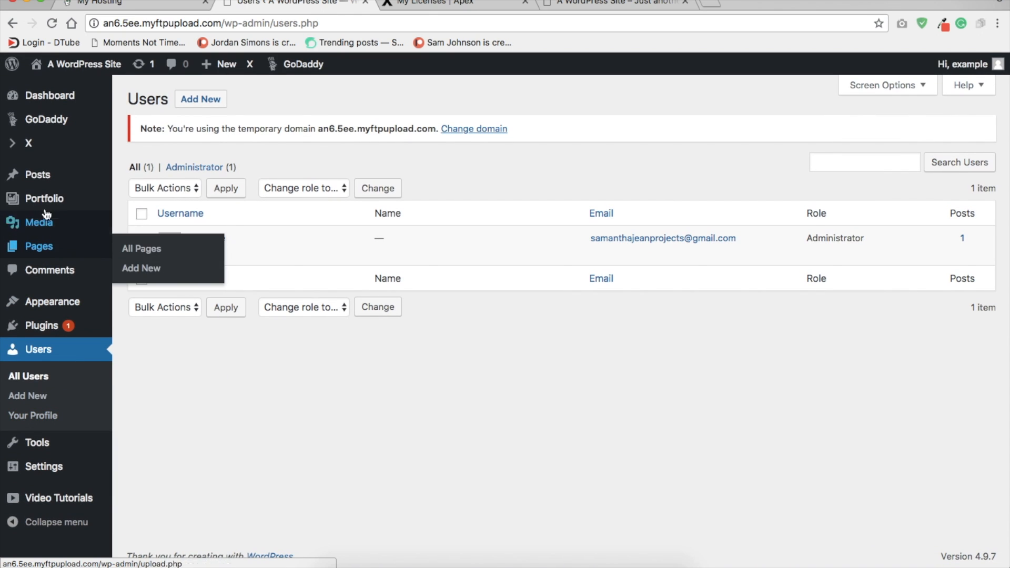
pyautogui.moveTo(53, 132)
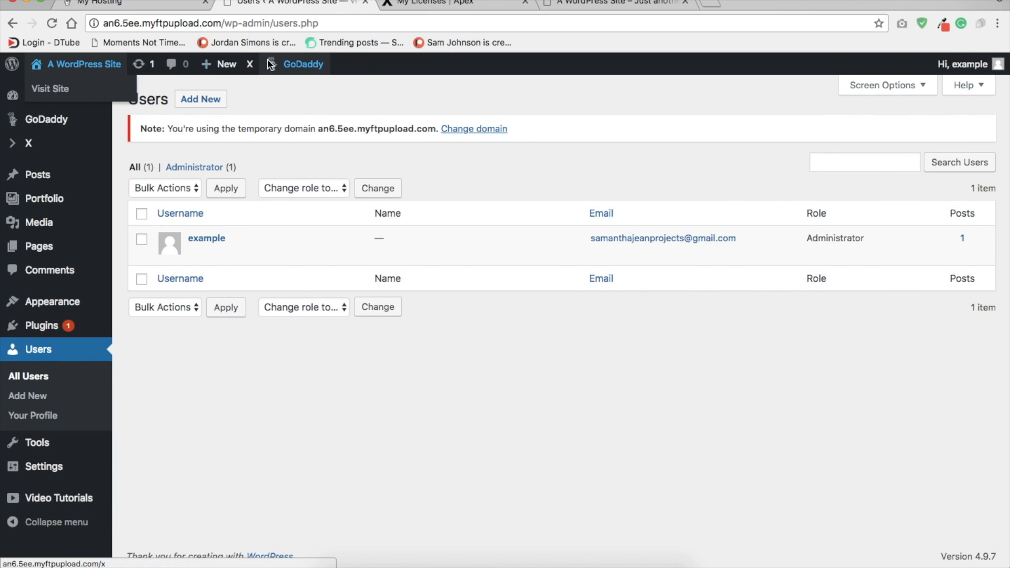
# Step: Clear the site's GoDaddy cache and check the public under-construction page in an incognito window
pyautogui.moveTo(296, 65)
pyautogui.click(293, 107)
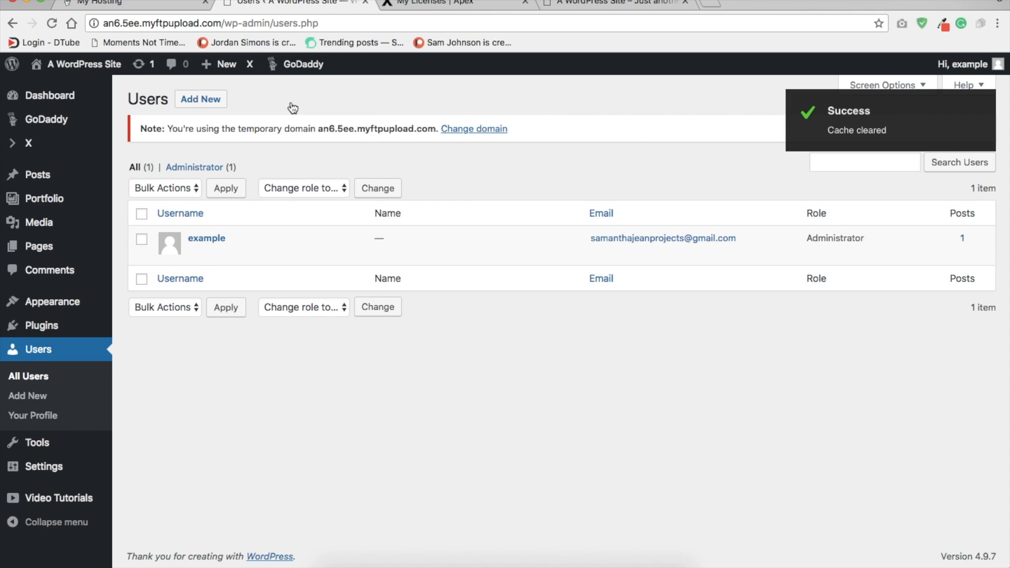
pyautogui.rightClick(65, 66)
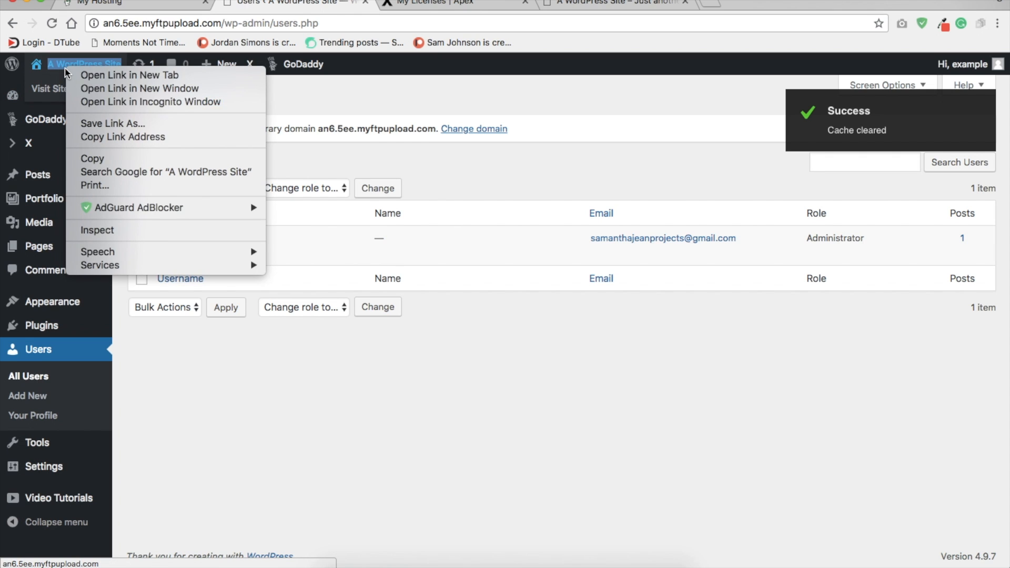
pyautogui.click(103, 102)
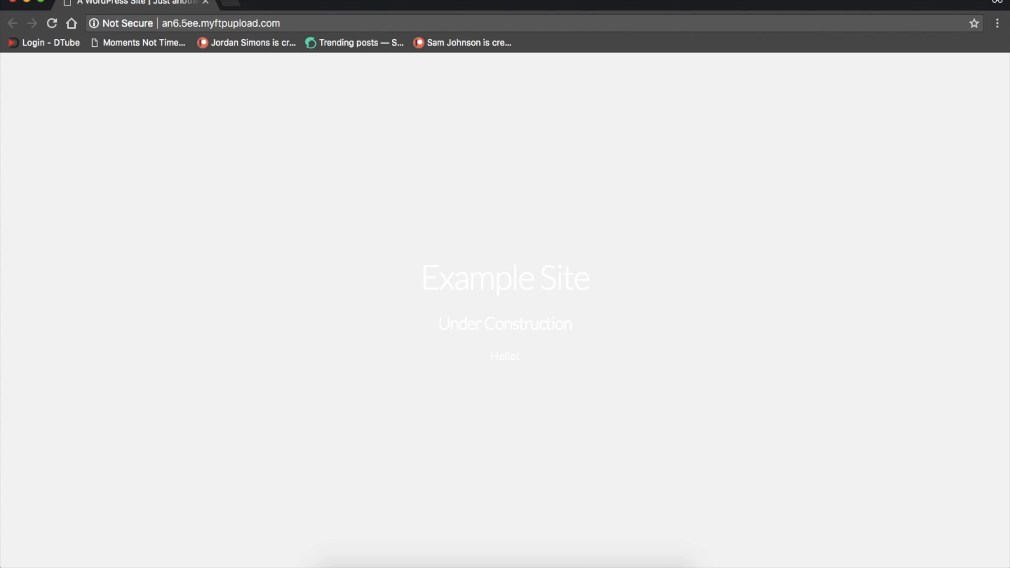
pyautogui.click(12, 1)
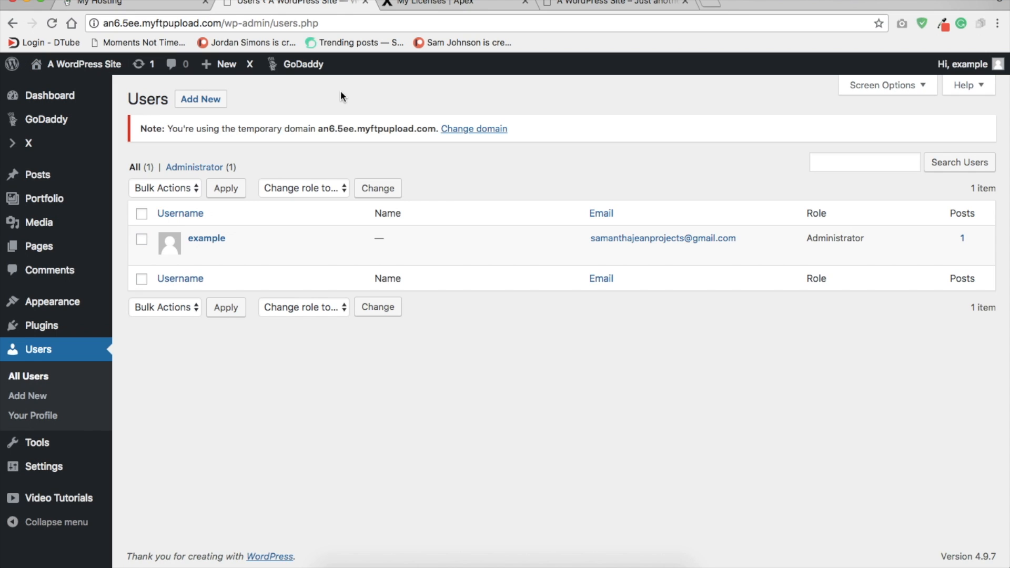
# Step: Visit the site, start customising it and open the X Theme Options
pyautogui.click(74, 64)
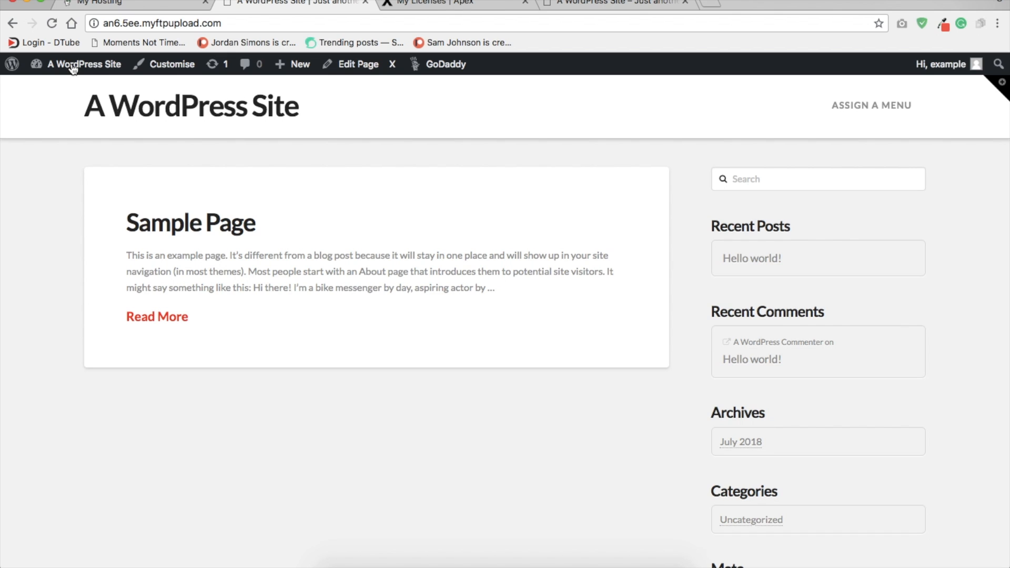
pyautogui.click(164, 74)
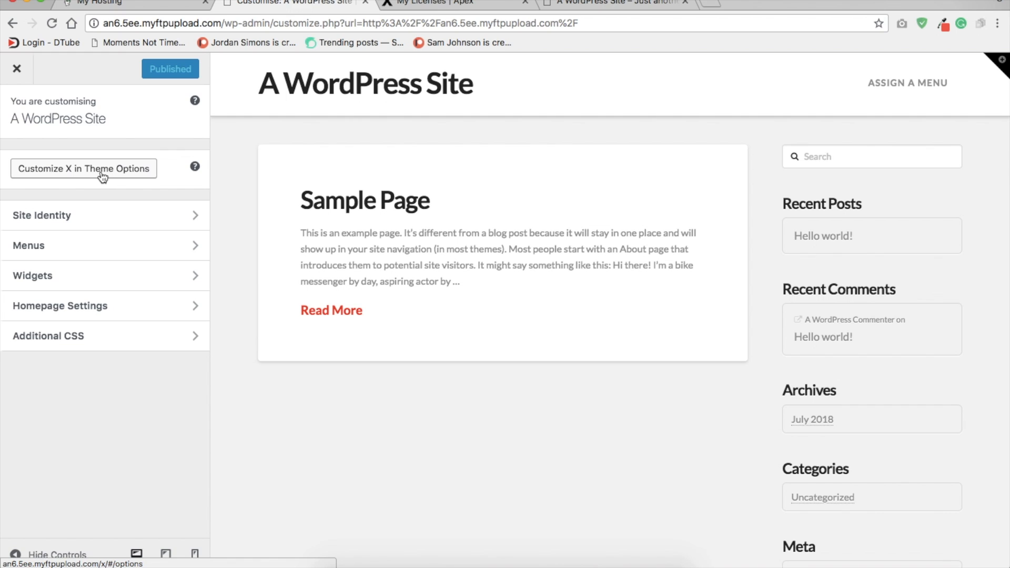
pyautogui.click(102, 175)
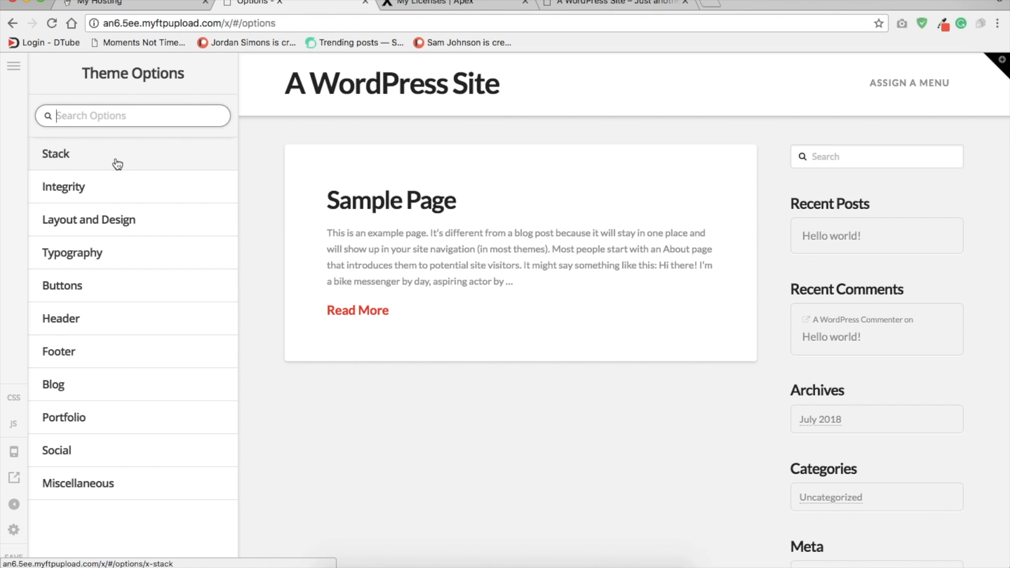
# Step: Enable Advanced Mode in the Cornerstone preferences and save the preferences
pyautogui.click(14, 529)
pyautogui.click(529, 222)
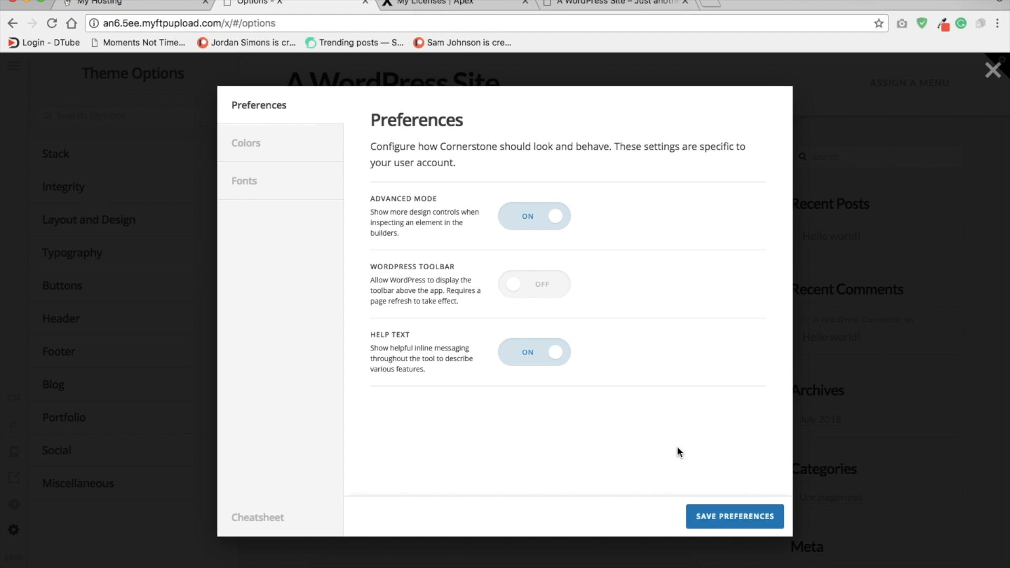
pyautogui.click(717, 516)
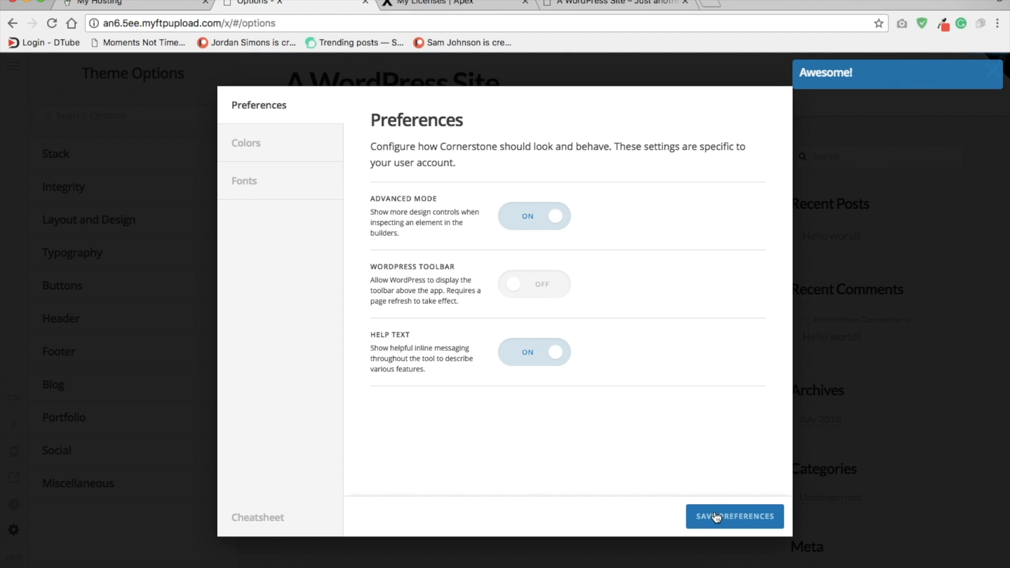
pyautogui.click(729, 524)
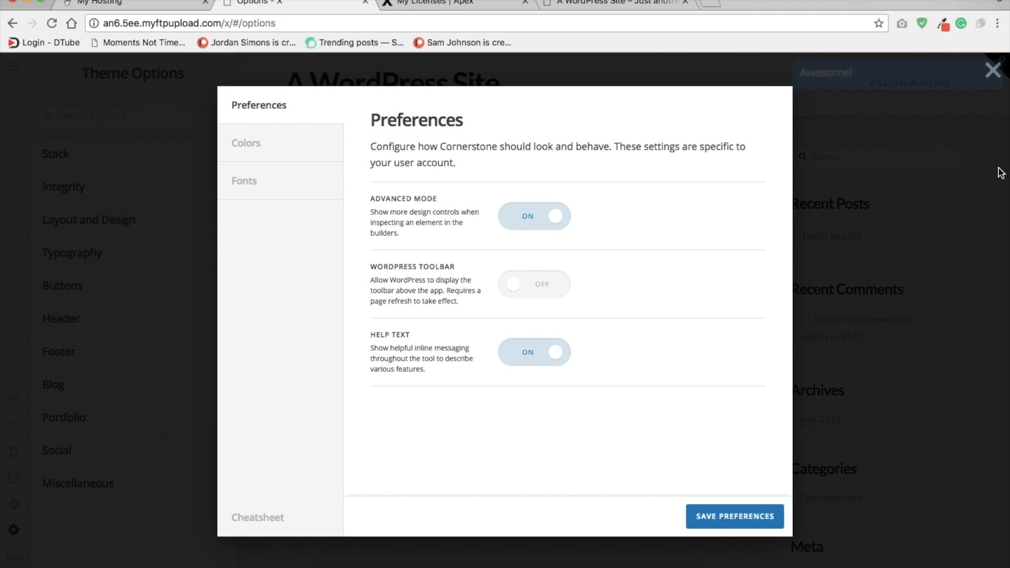
pyautogui.click(992, 70)
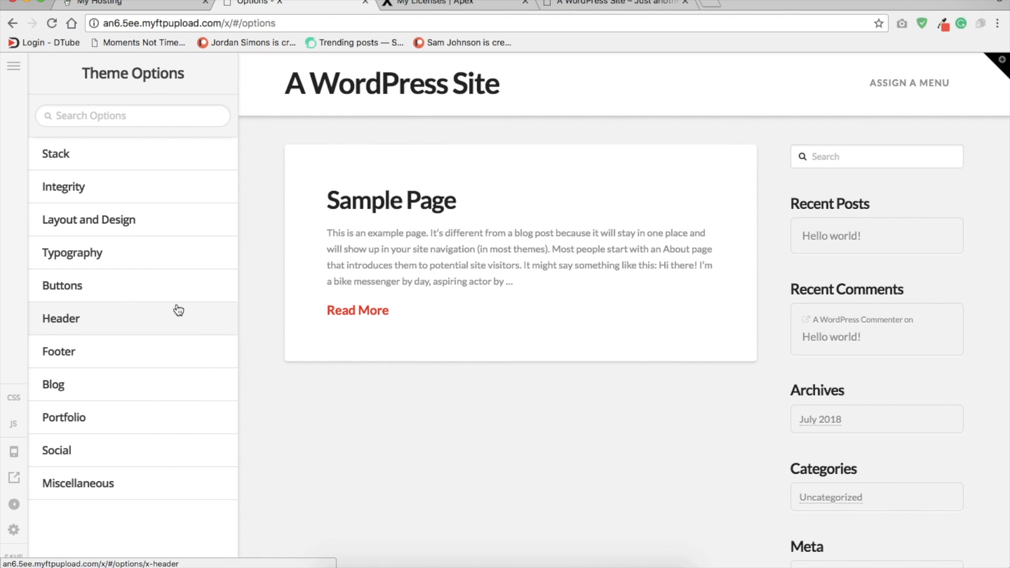
# Step: Set the theme's stack to Renew and return to the list of theme options
pyautogui.click(120, 164)
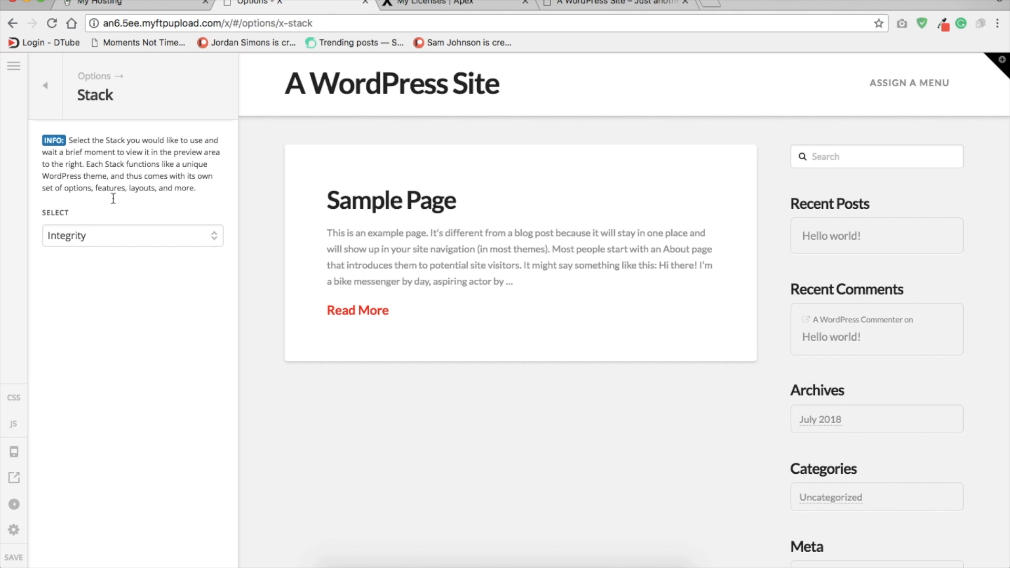
pyautogui.click(111, 235)
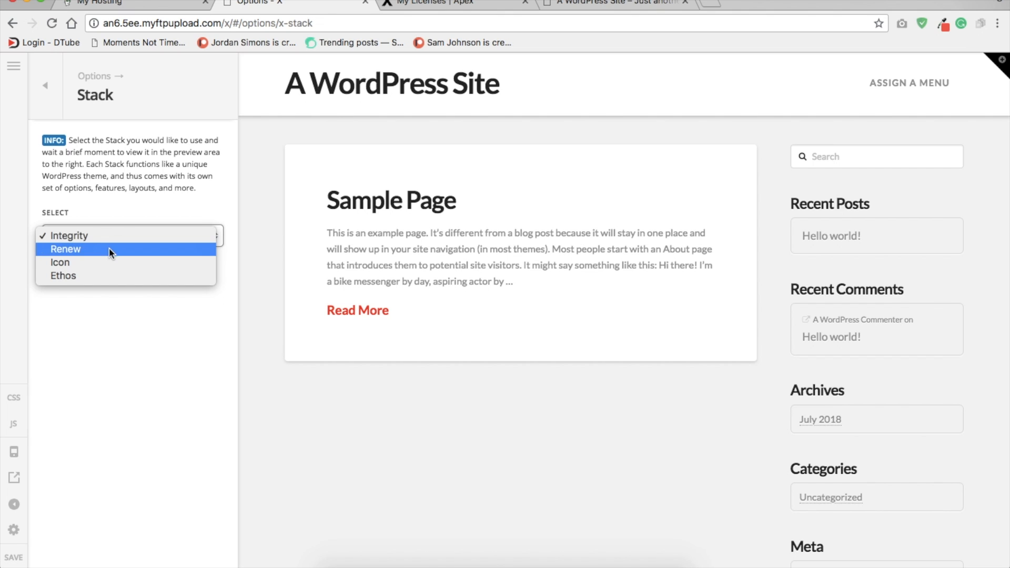
pyautogui.click(106, 249)
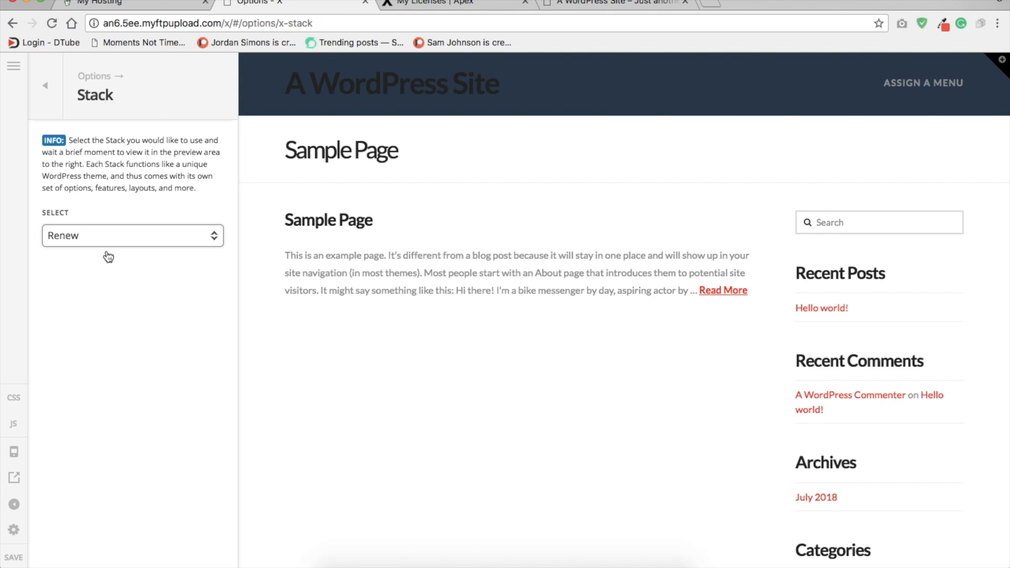
pyautogui.click(52, 105)
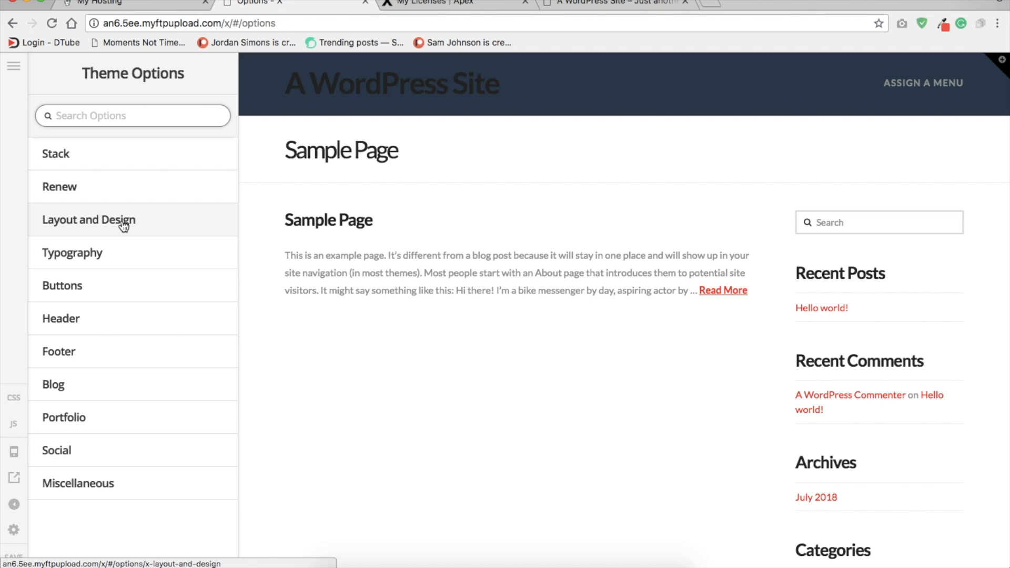
# Step: Review the Layout and Design options, including site layout, widths, content layout and background options
pyautogui.click(123, 225)
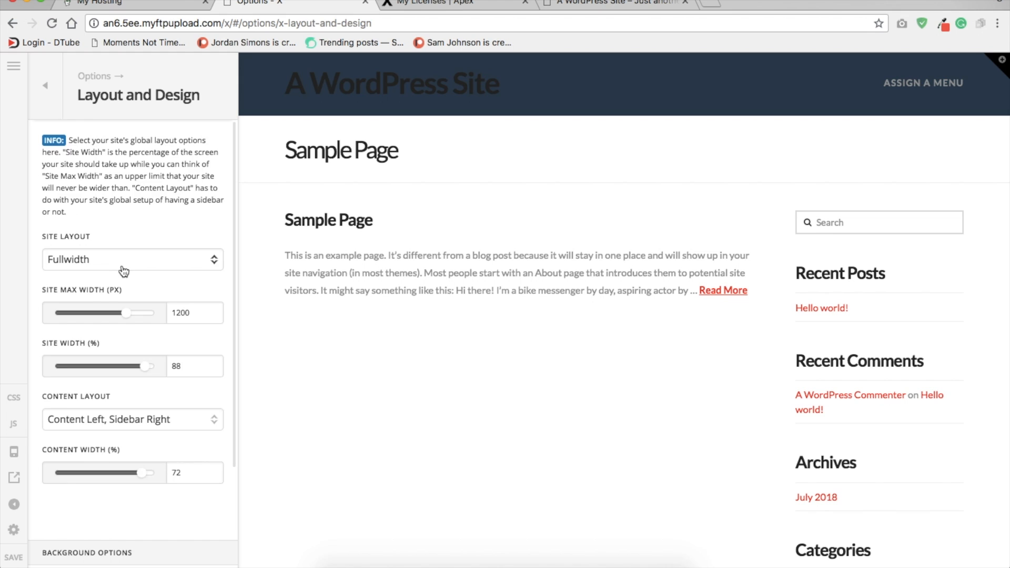
pyautogui.scroll(-10, 124, 271)
pyautogui.scroll(10, 124, 271)
pyautogui.scroll(-3, 121, 271)
pyautogui.scroll(-7, 122, 271)
pyautogui.scroll(-1, 124, 278)
pyautogui.scroll(10, 123, 277)
pyautogui.click(51, 90)
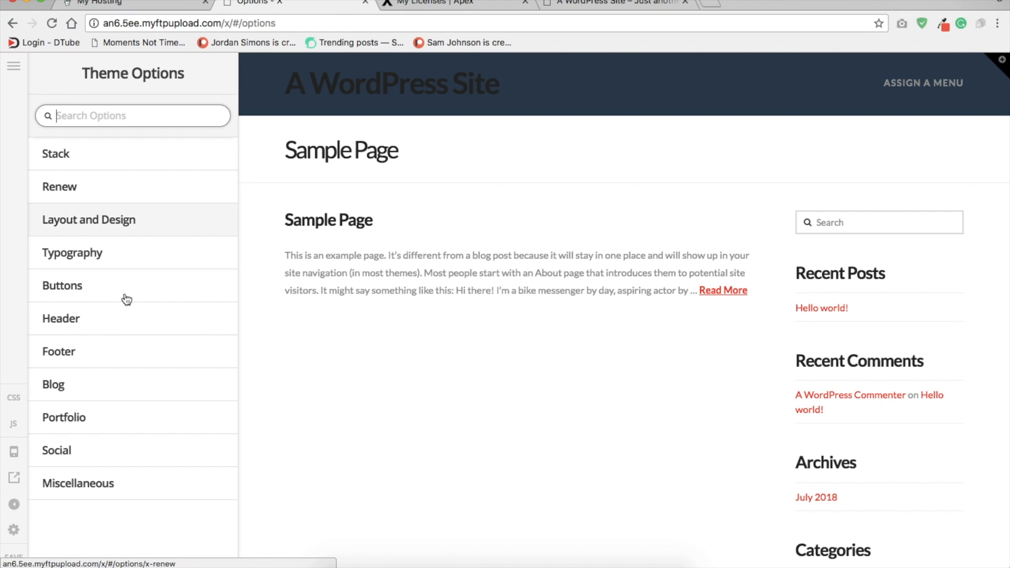
# Step: Turn on Google Fonts Subsets in the Typography options
pyautogui.click(105, 261)
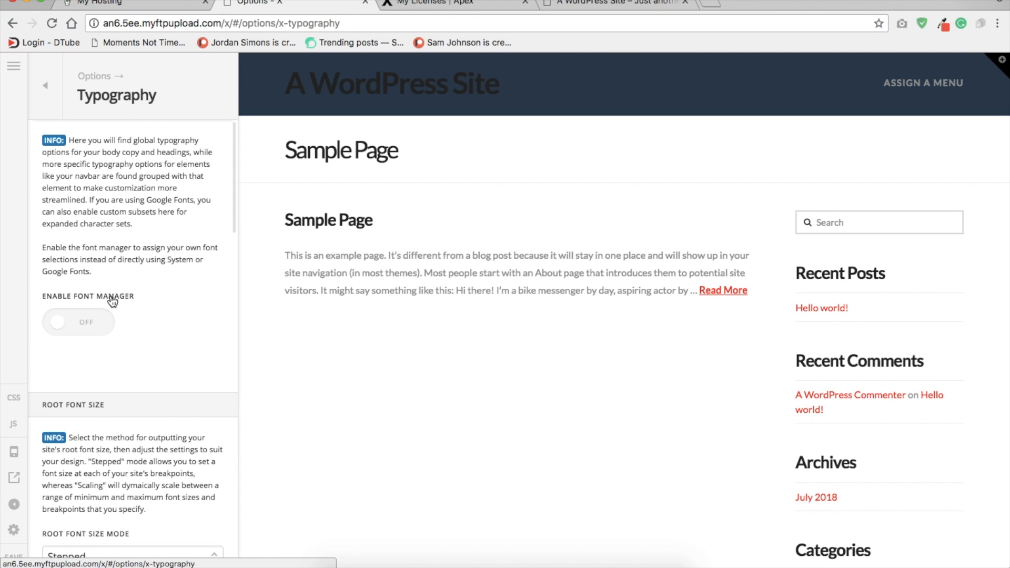
pyautogui.scroll(-10, 112, 300)
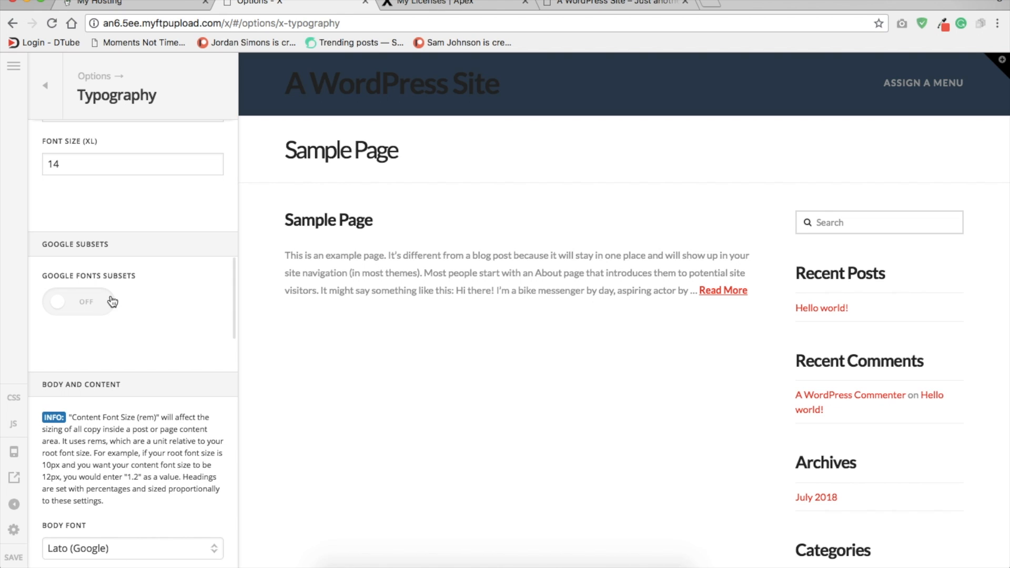
pyautogui.click(91, 311)
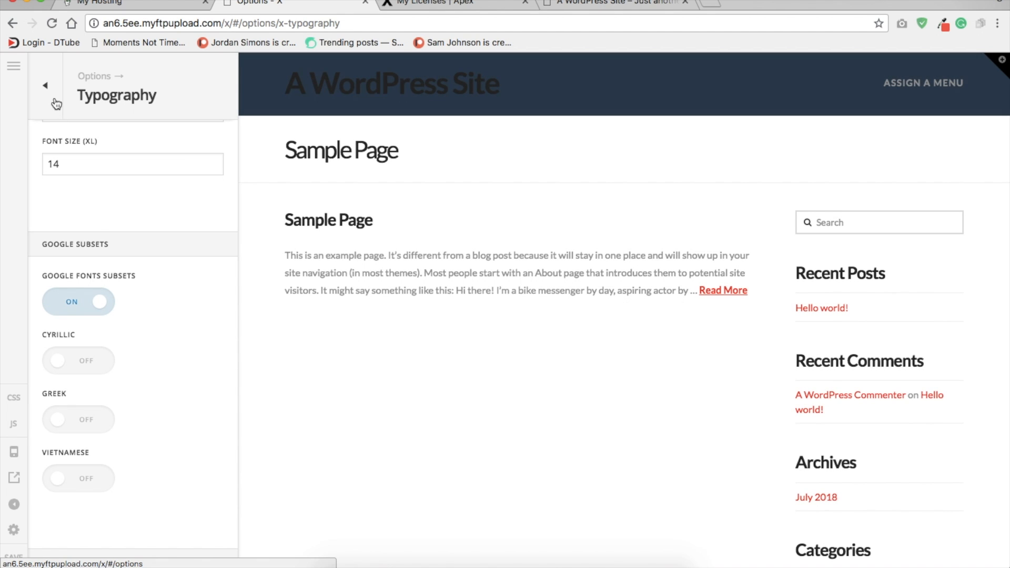
pyautogui.click(56, 104)
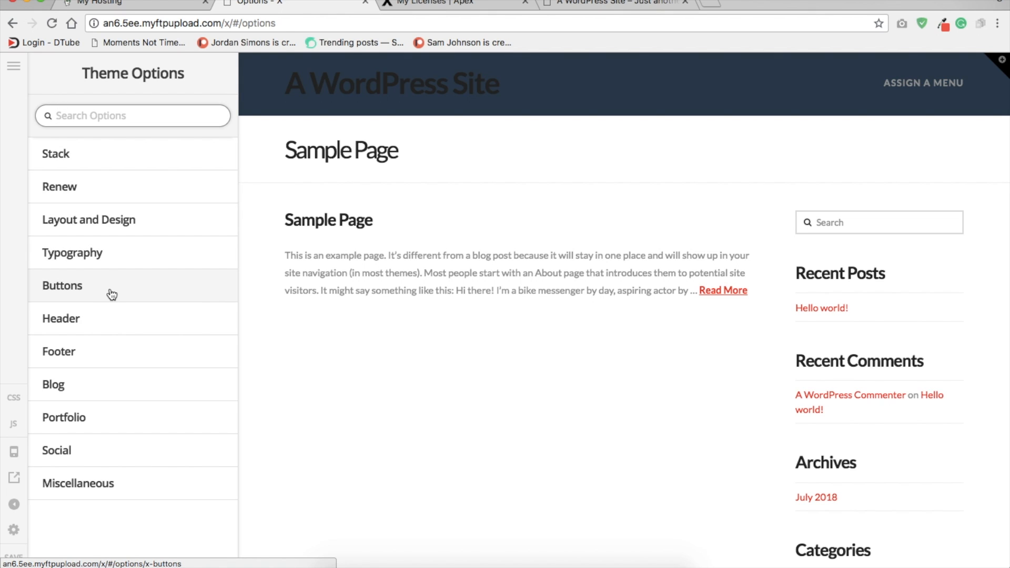
# Step: Review the Buttons options and the Header options for navbar, logo and link settings
pyautogui.click(110, 291)
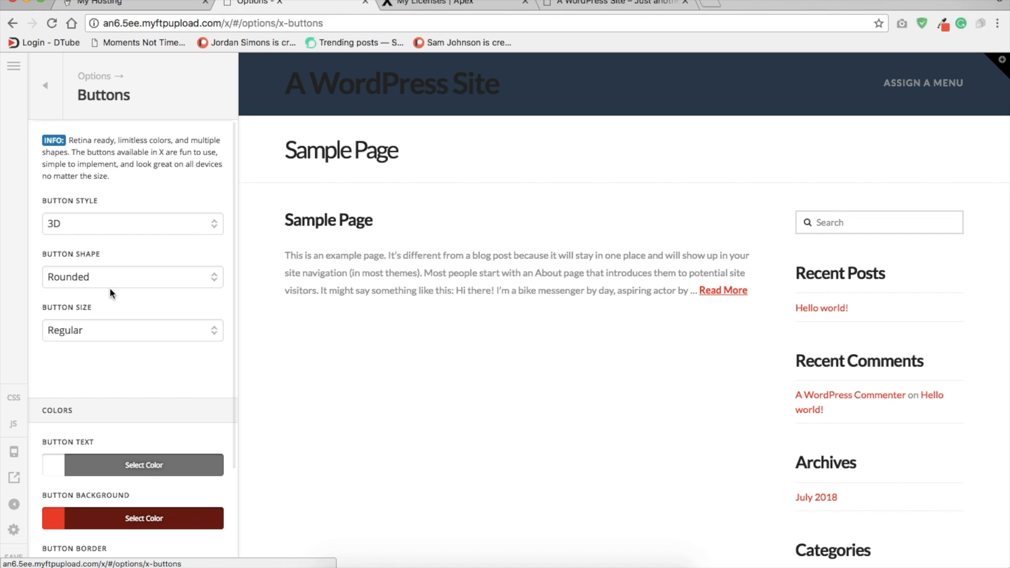
pyautogui.scroll(-8, 115, 358)
pyautogui.scroll(8, 115, 358)
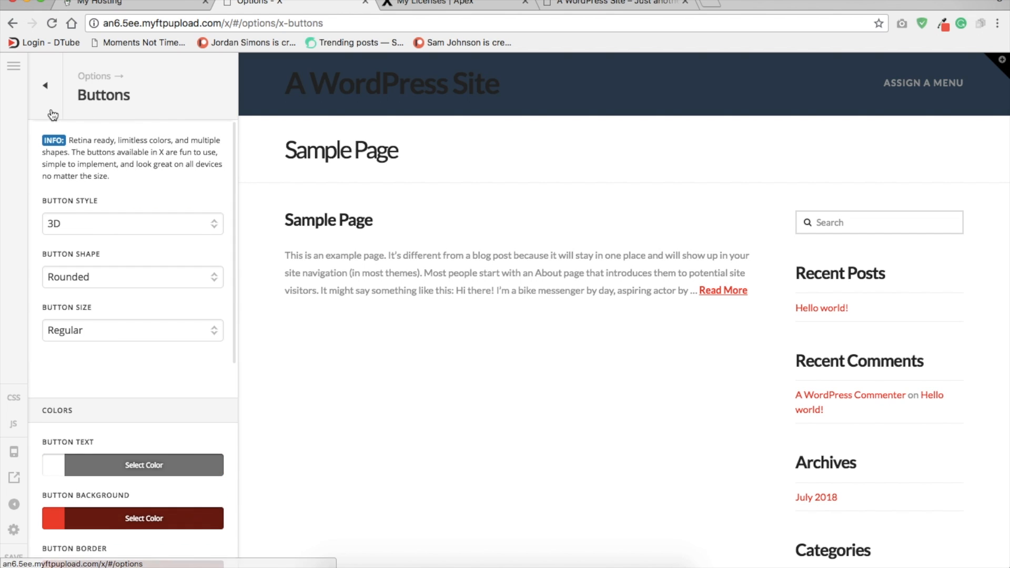
pyautogui.click(45, 85)
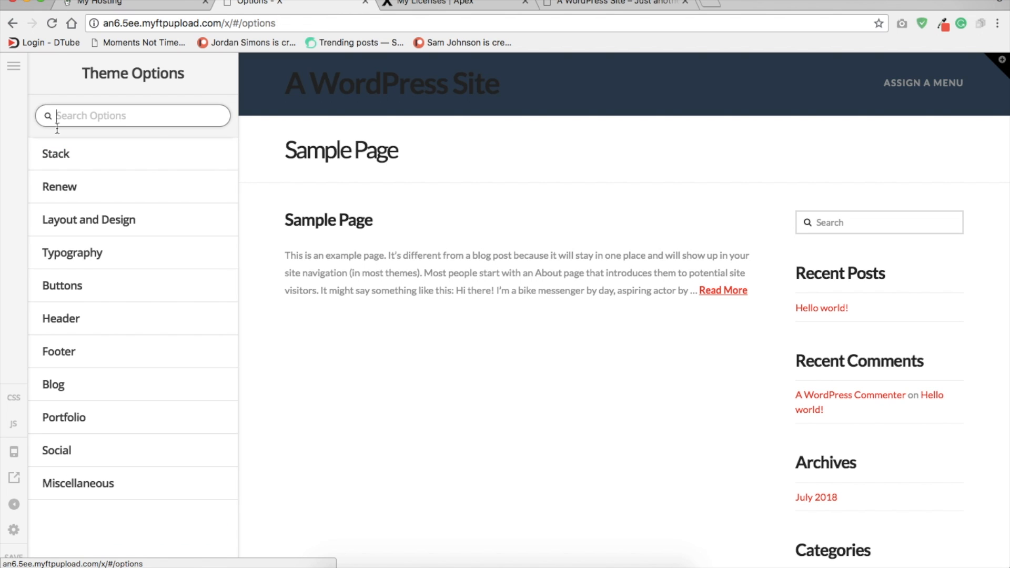
pyautogui.click(108, 330)
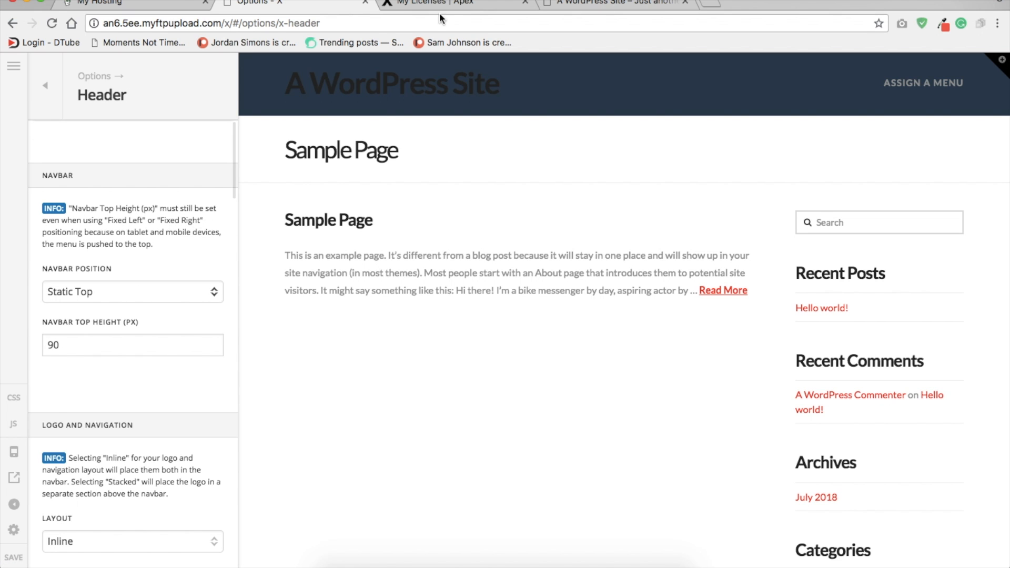
pyautogui.scroll(-8, 135, 300)
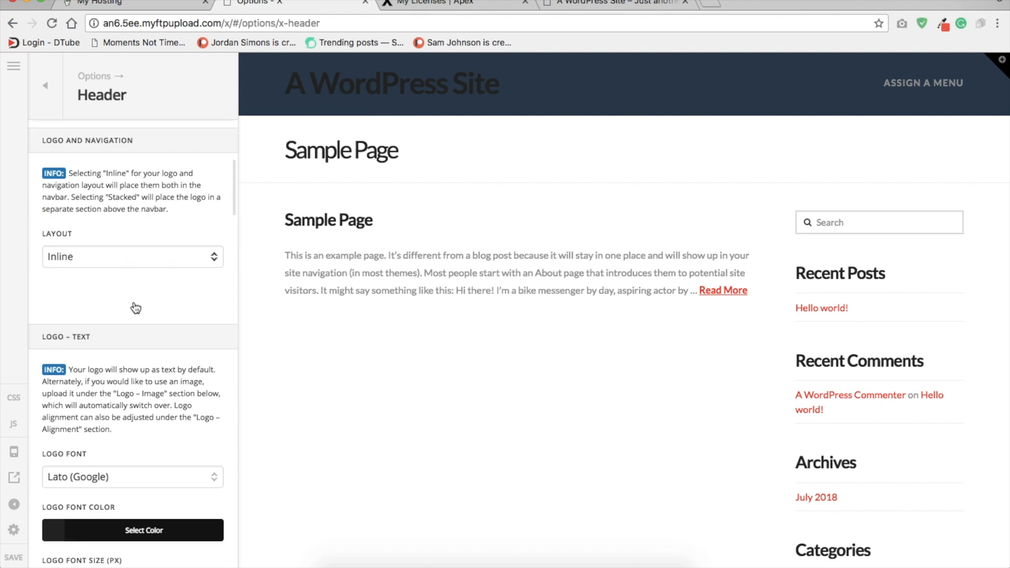
pyautogui.scroll(-10, 135, 307)
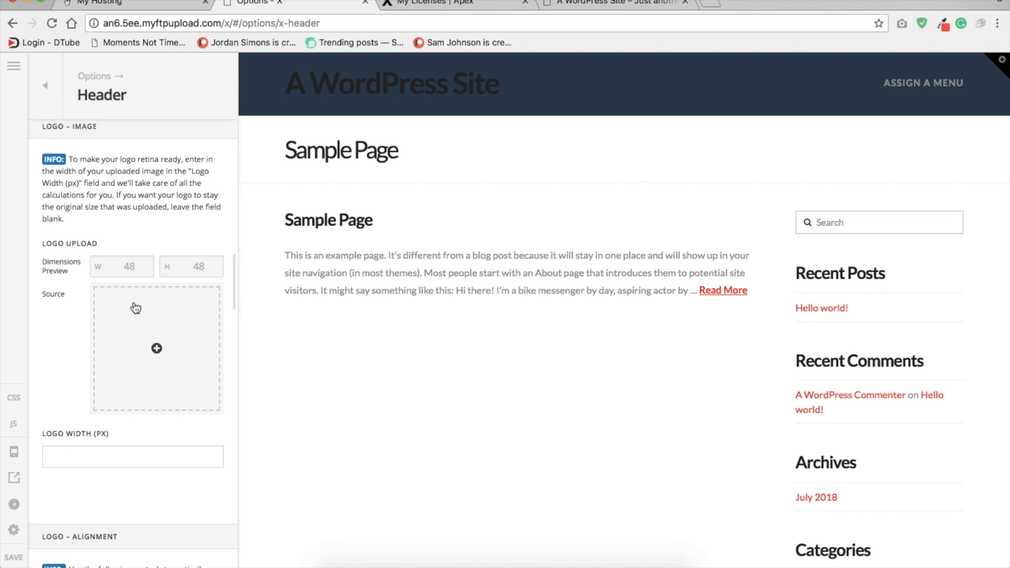
pyautogui.scroll(-15, 135, 304)
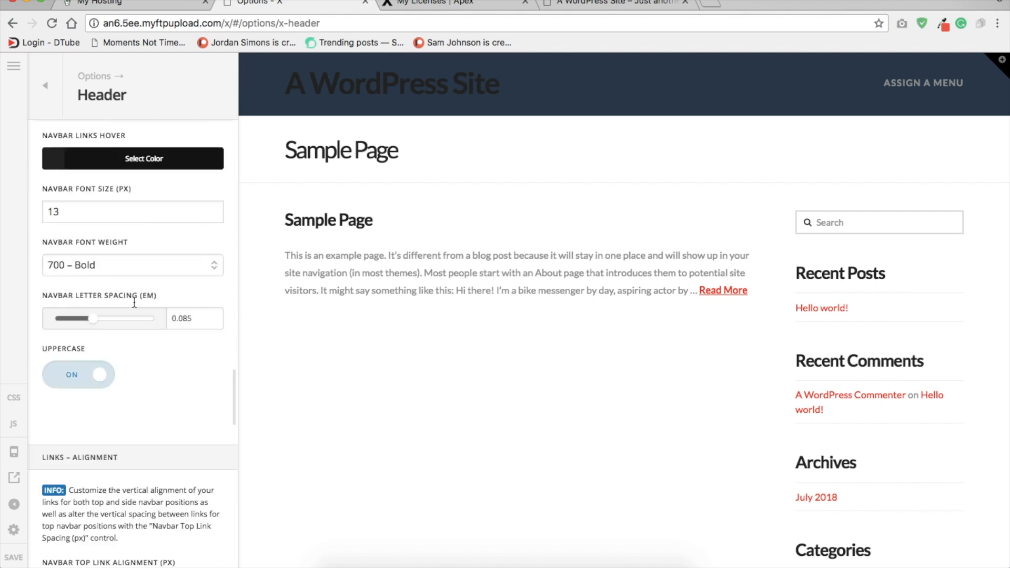
pyautogui.scroll(-5, 135, 307)
pyautogui.scroll(20, 135, 306)
pyautogui.click(49, 101)
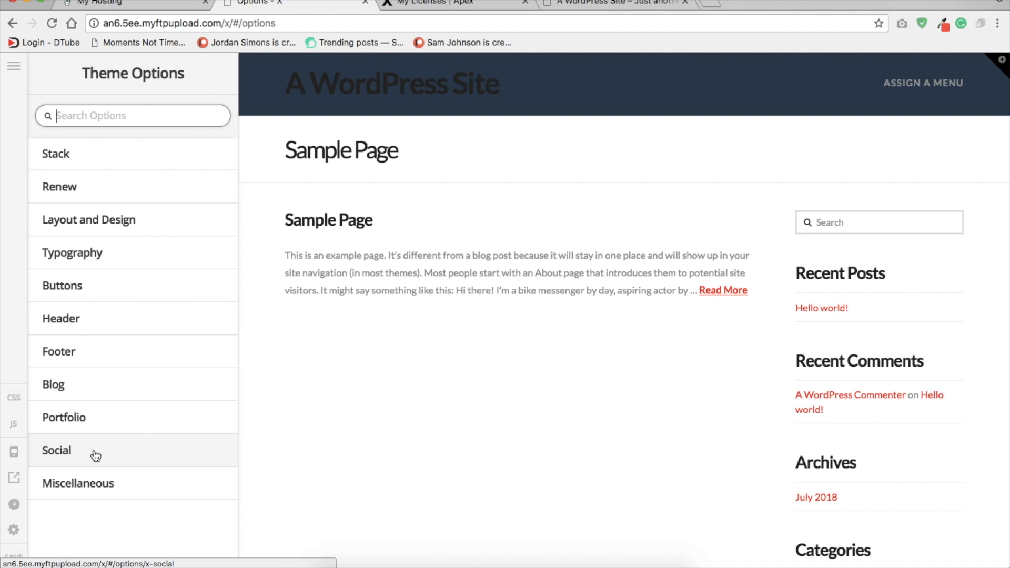
# Step: Enable the scroll top anchor in the Miscellaneous options and test it in the page preview
pyautogui.click(90, 484)
pyautogui.click(106, 284)
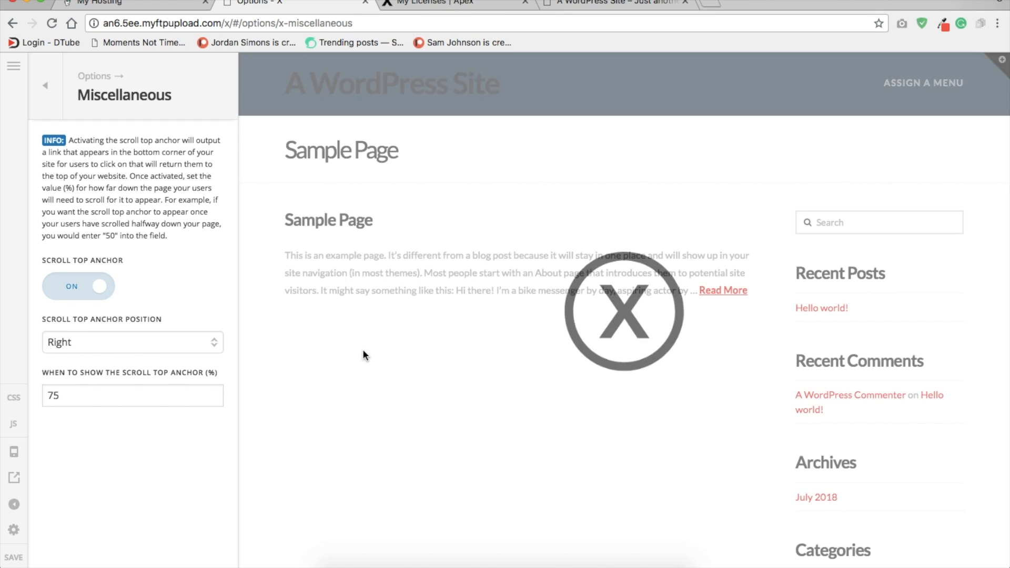
pyautogui.scroll(-10, 425, 367)
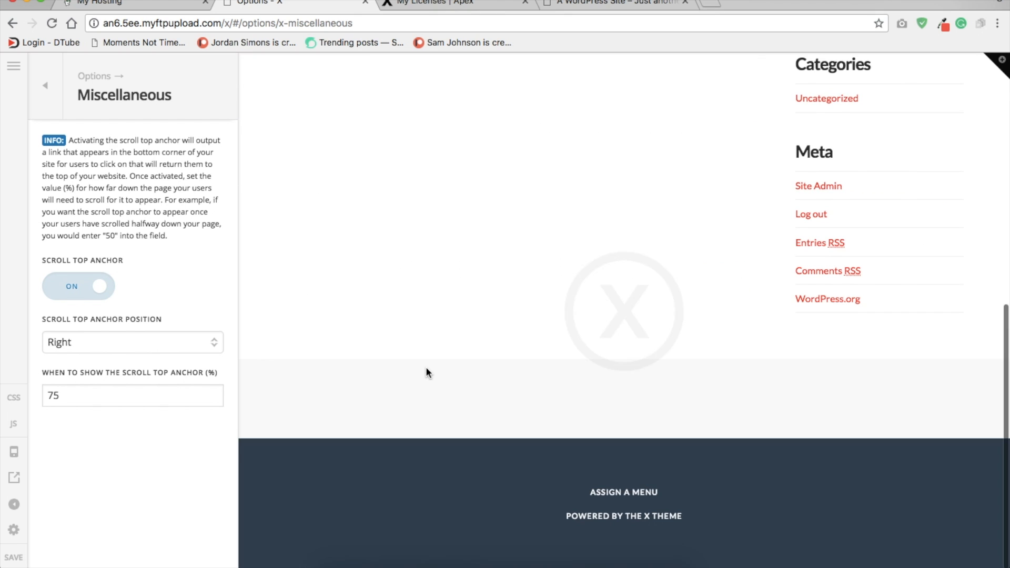
pyautogui.click(990, 552)
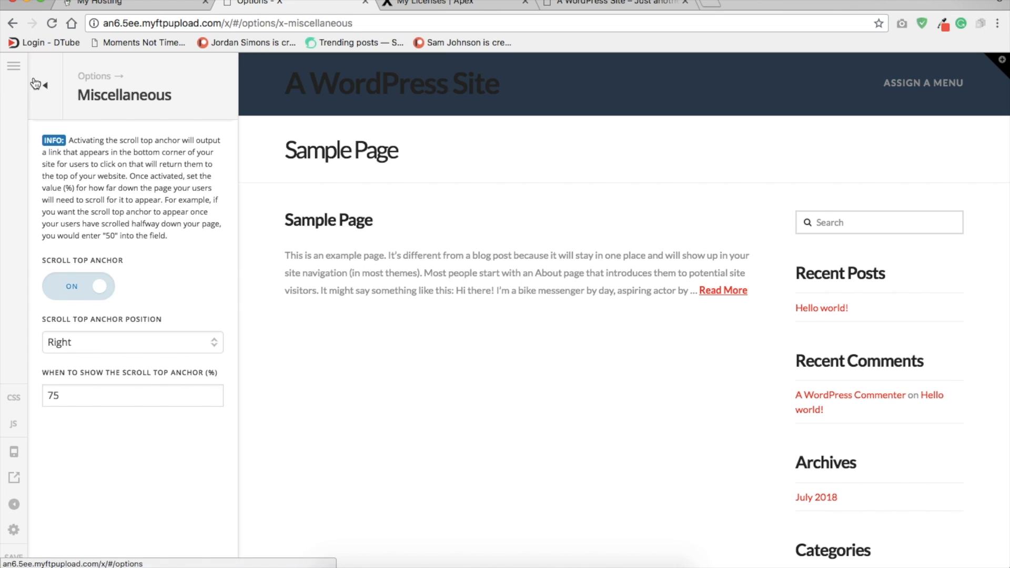
# Step: Save the theme options and leave the theme options editor
pyautogui.click(35, 83)
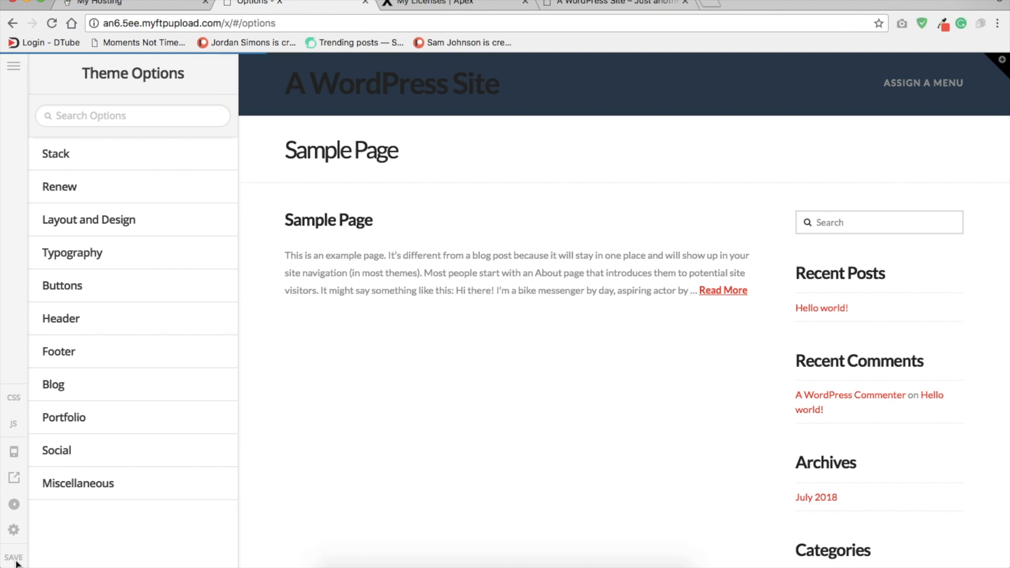
pyautogui.click(14, 68)
pyautogui.click(101, 225)
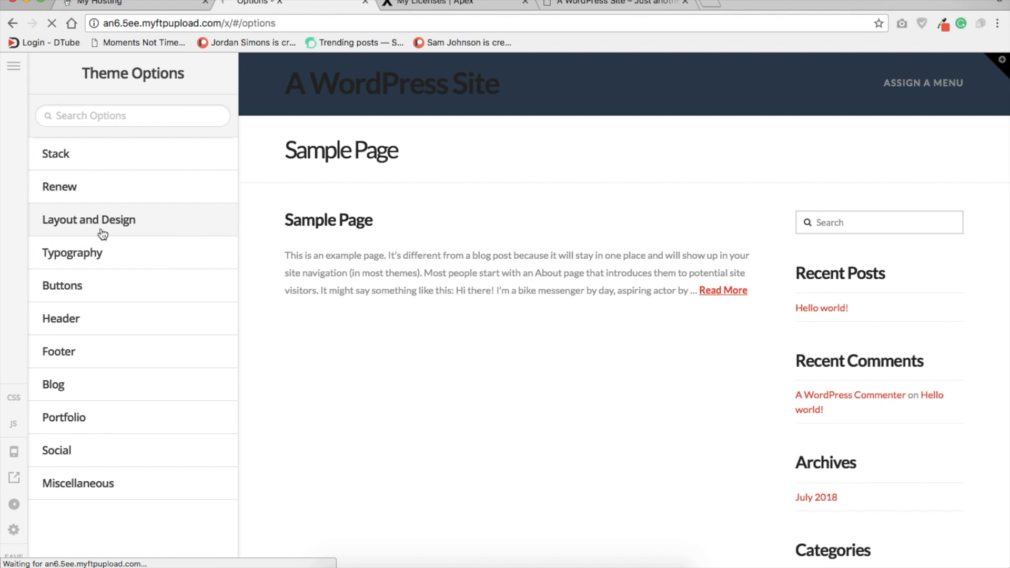
pyautogui.click(16, 26)
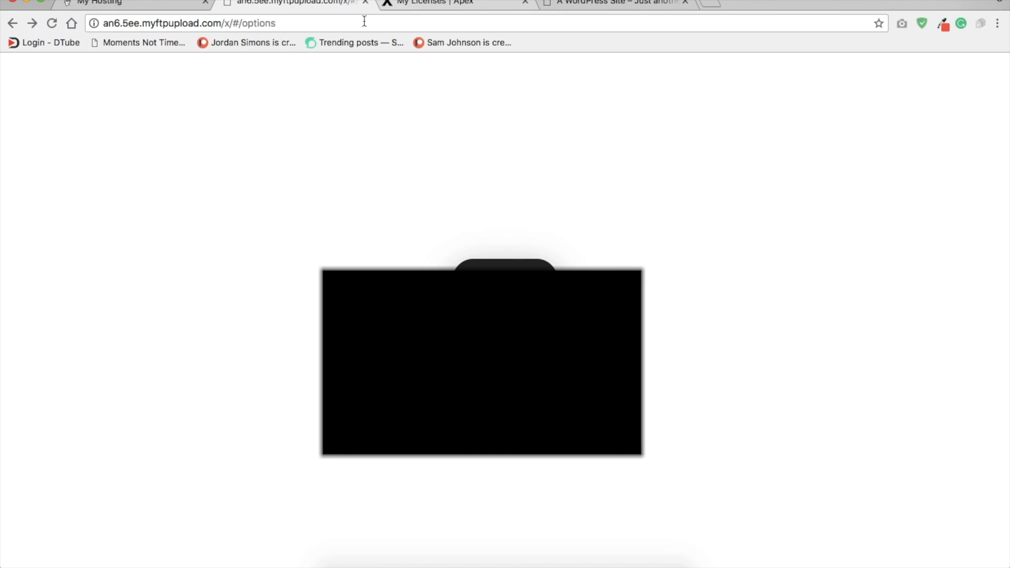
# Step: Close the Apex licences tab and the old WordPress site tab, and reload the stalled theme options page
pyautogui.click(452, 3)
pyautogui.click(525, 2)
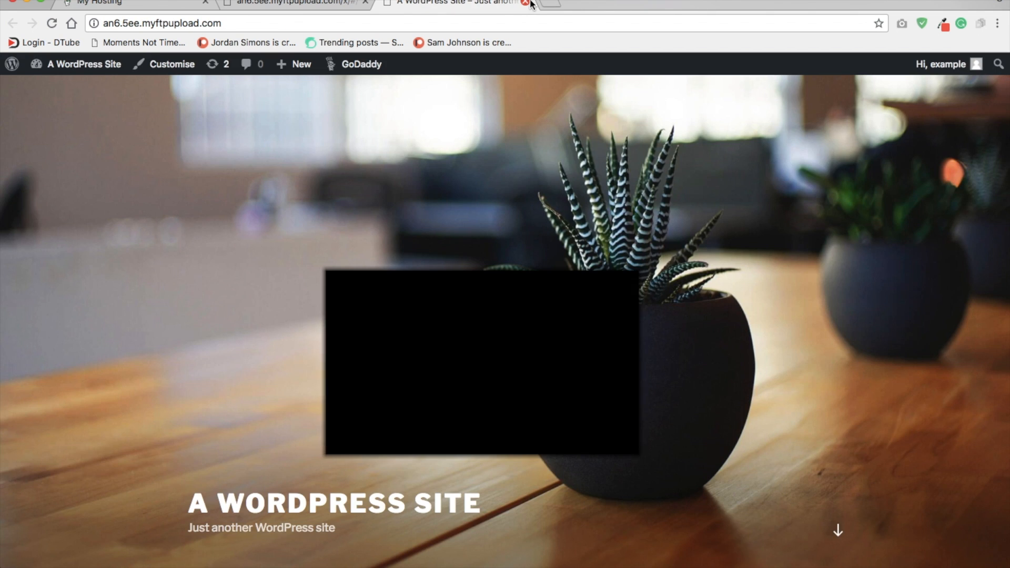
pyautogui.click(528, 3)
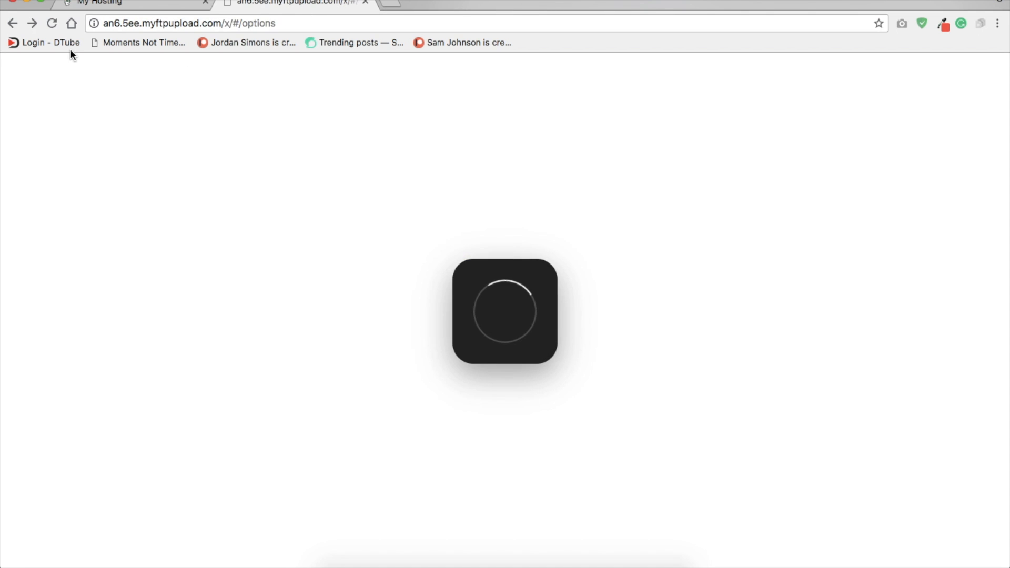
pyautogui.click(51, 23)
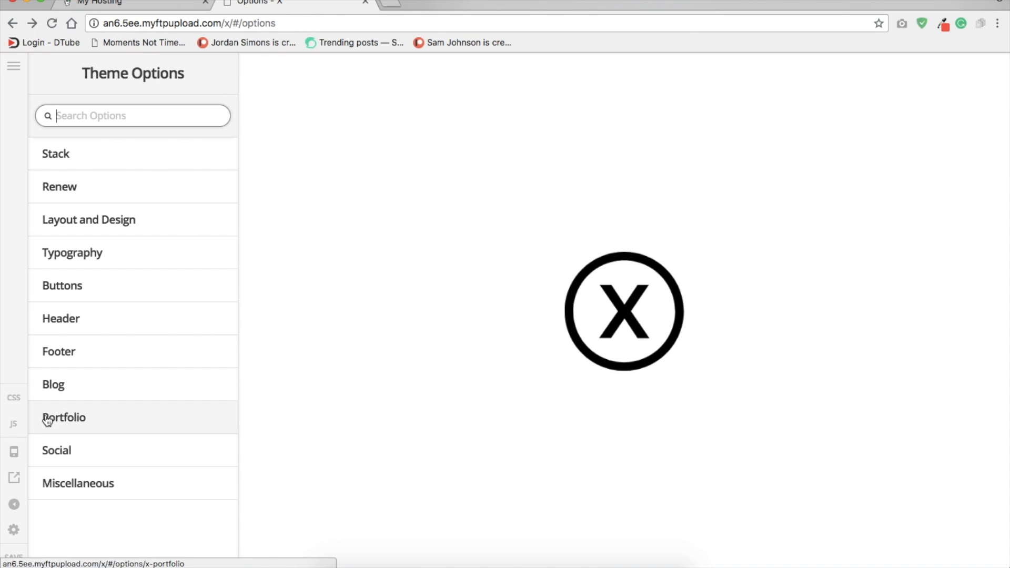
# Step: Open the live site from the theme options editor, go to its WordPress dashboard and look over the overview widgets
pyautogui.click(13, 478)
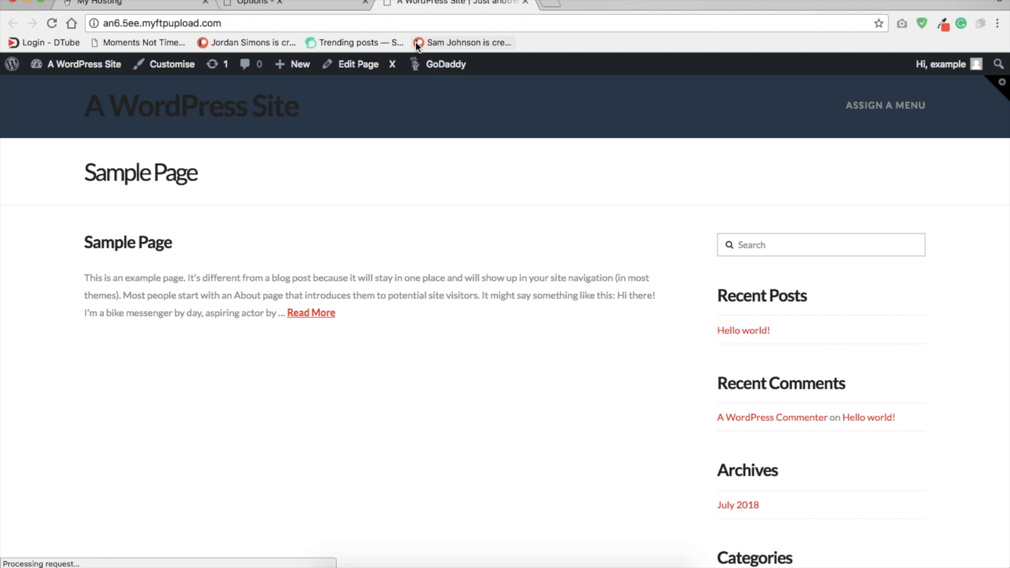
pyautogui.click(74, 68)
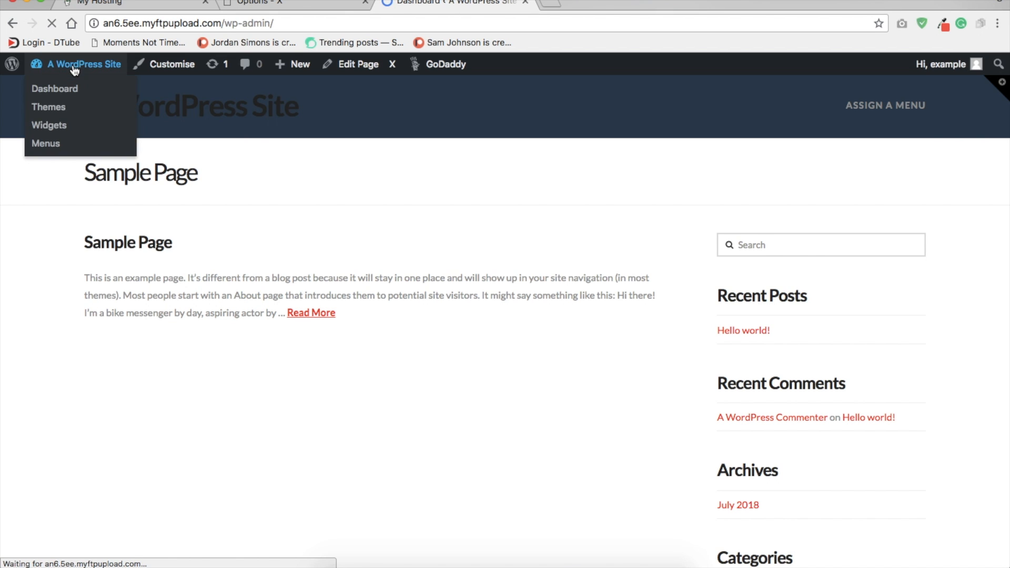
pyautogui.scroll(-5, 391, 211)
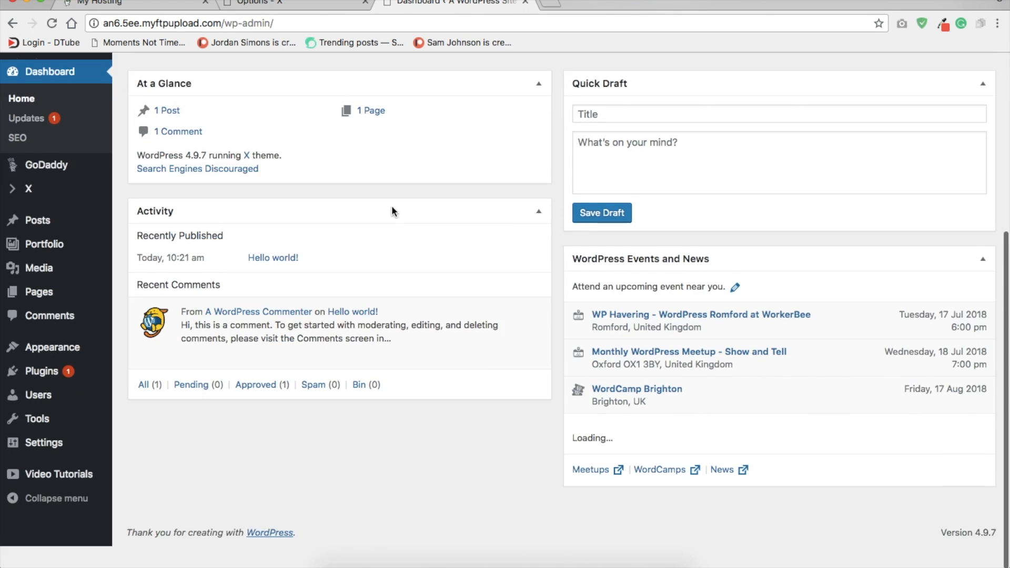
pyautogui.scroll(5, 392, 210)
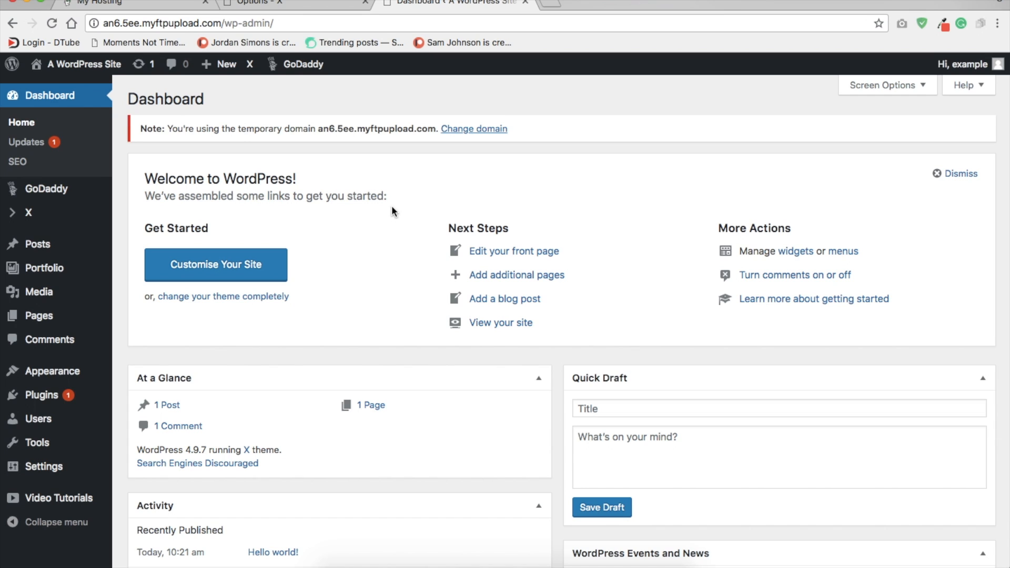
pyautogui.rightClick(547, 565)
pyautogui.click(552, 546)
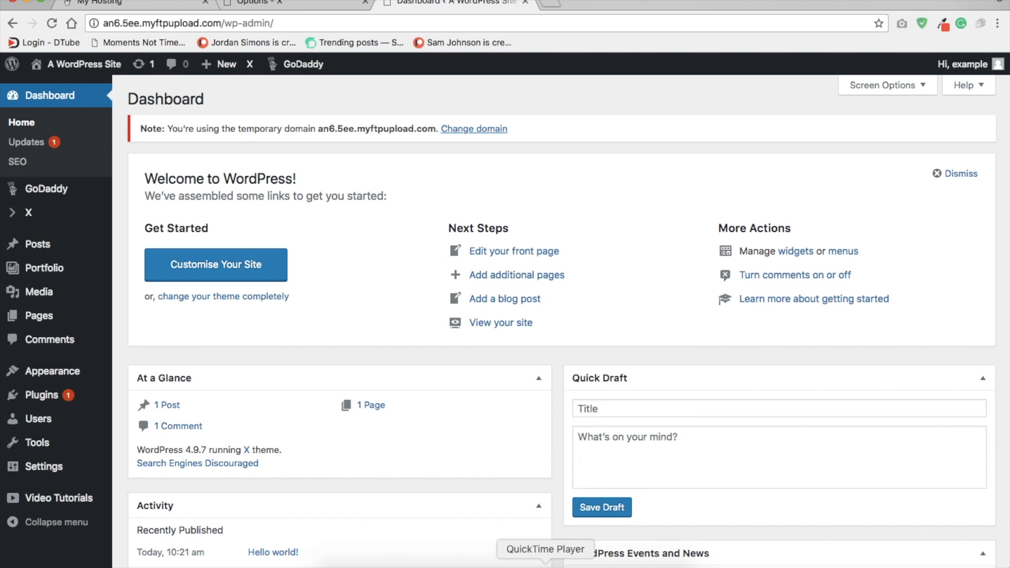
pyautogui.click(546, 564)
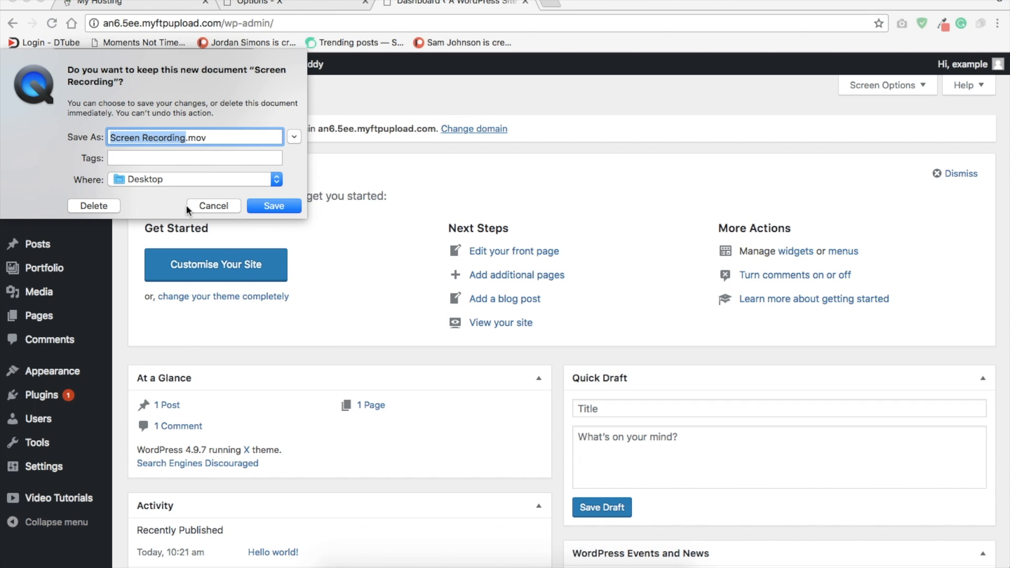